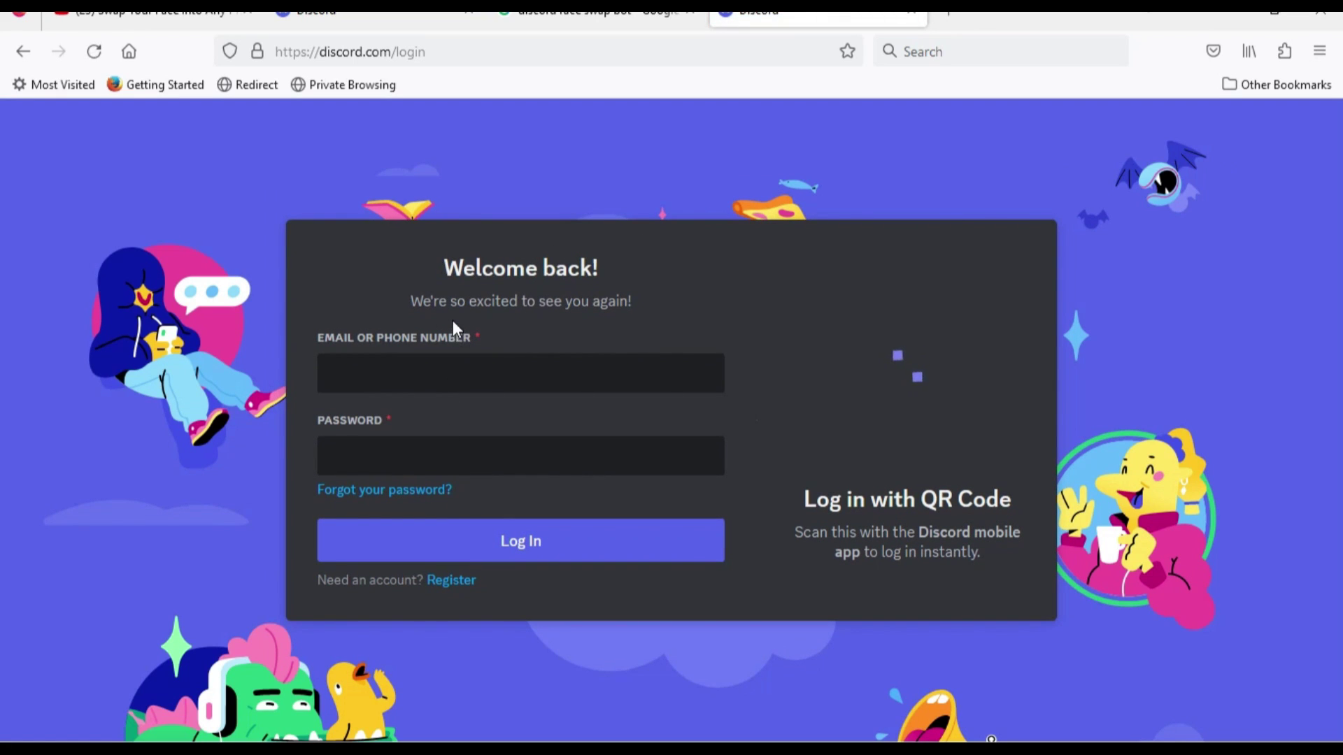
{"action": "left_click", "coordinate": [452, 582]}
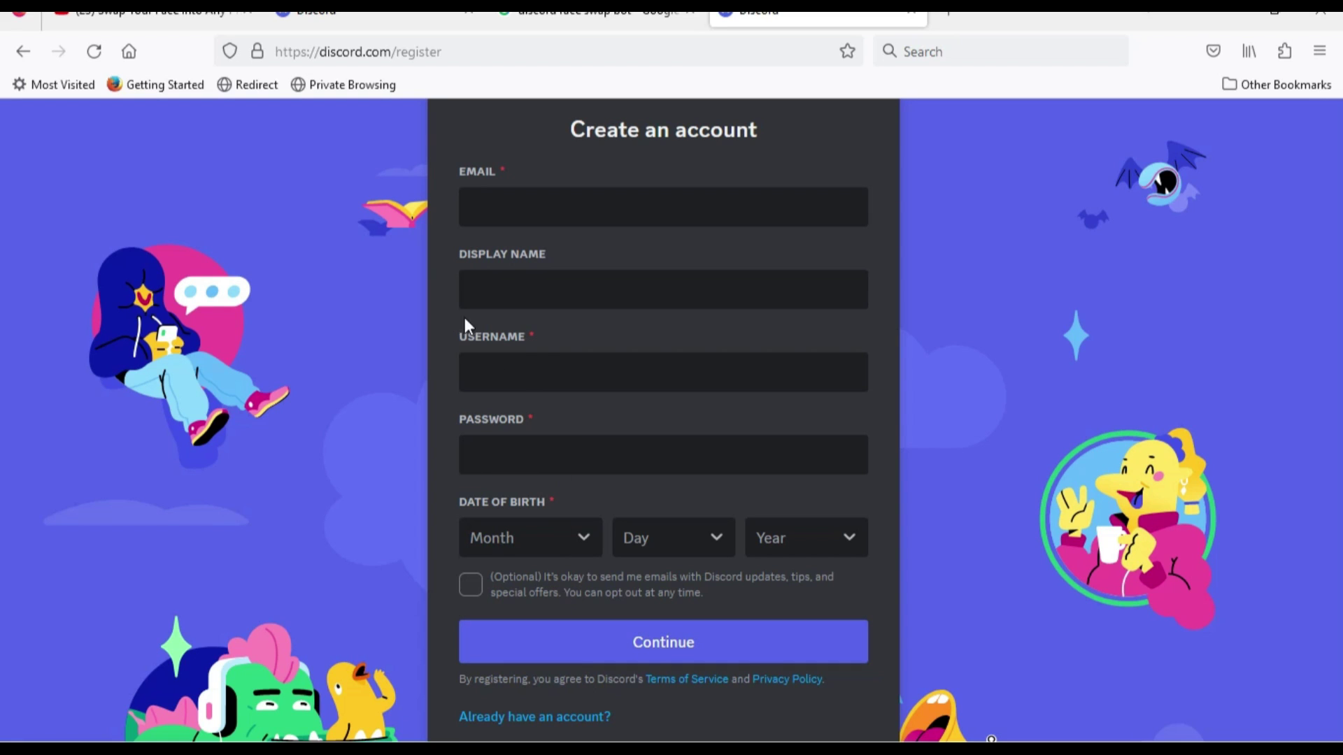
{"action": "left_click", "coordinate": [24, 51]}
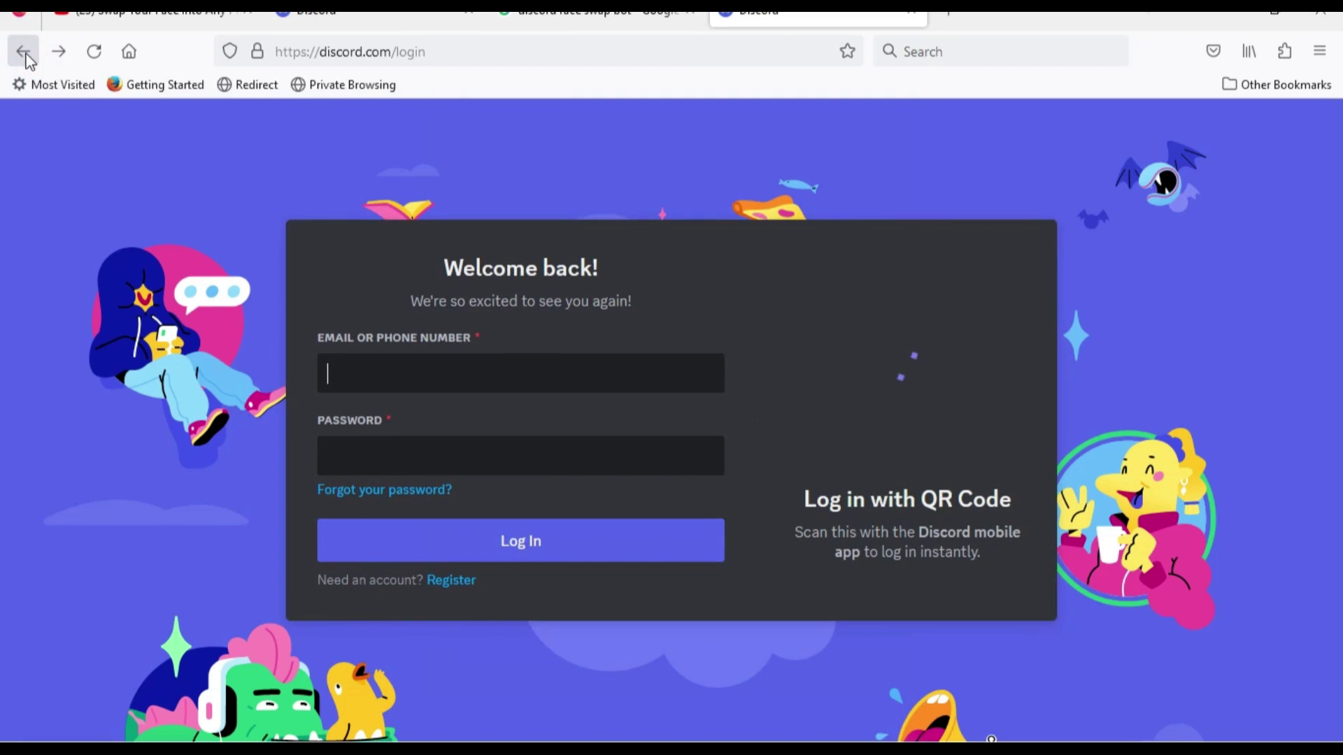
{"action": "left_click", "coordinate": [25, 52]}
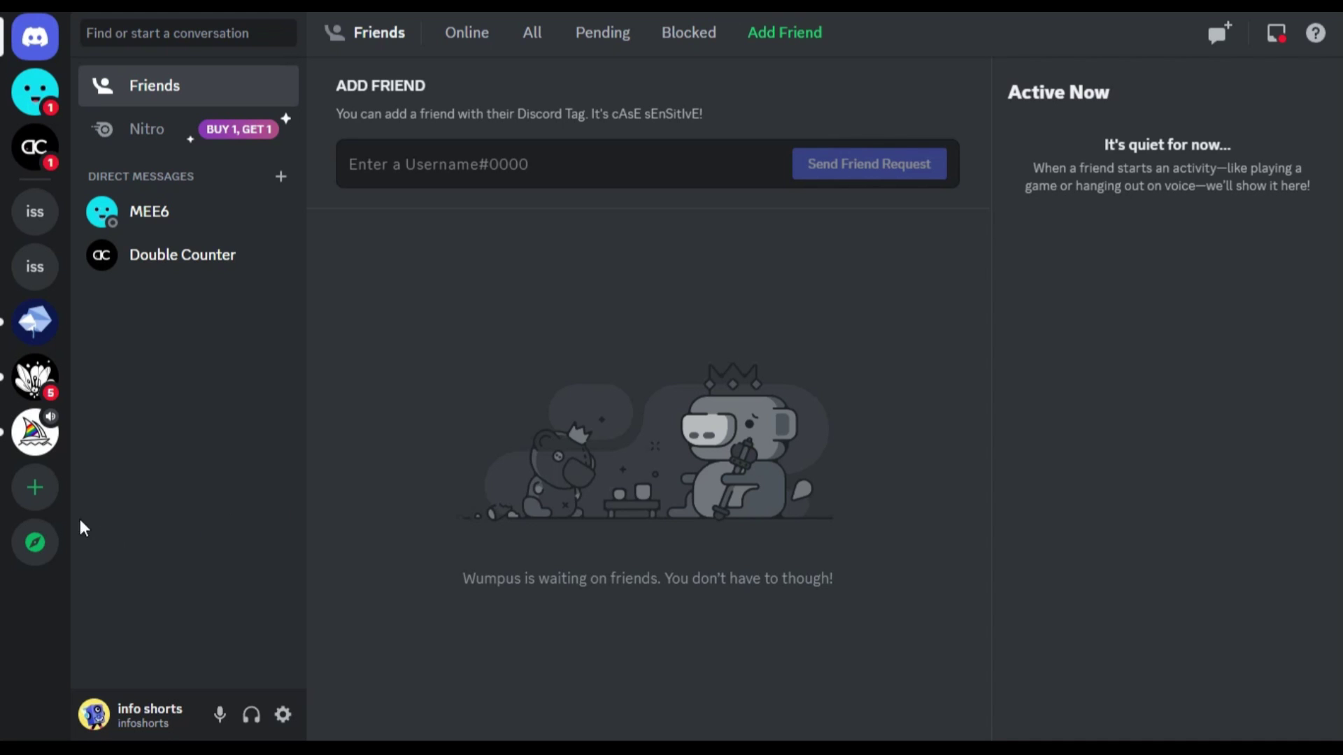
Step: Create a new server of your own for me and my friends, named "my funny faces"
{"action": "left_click", "coordinate": [42, 487]}
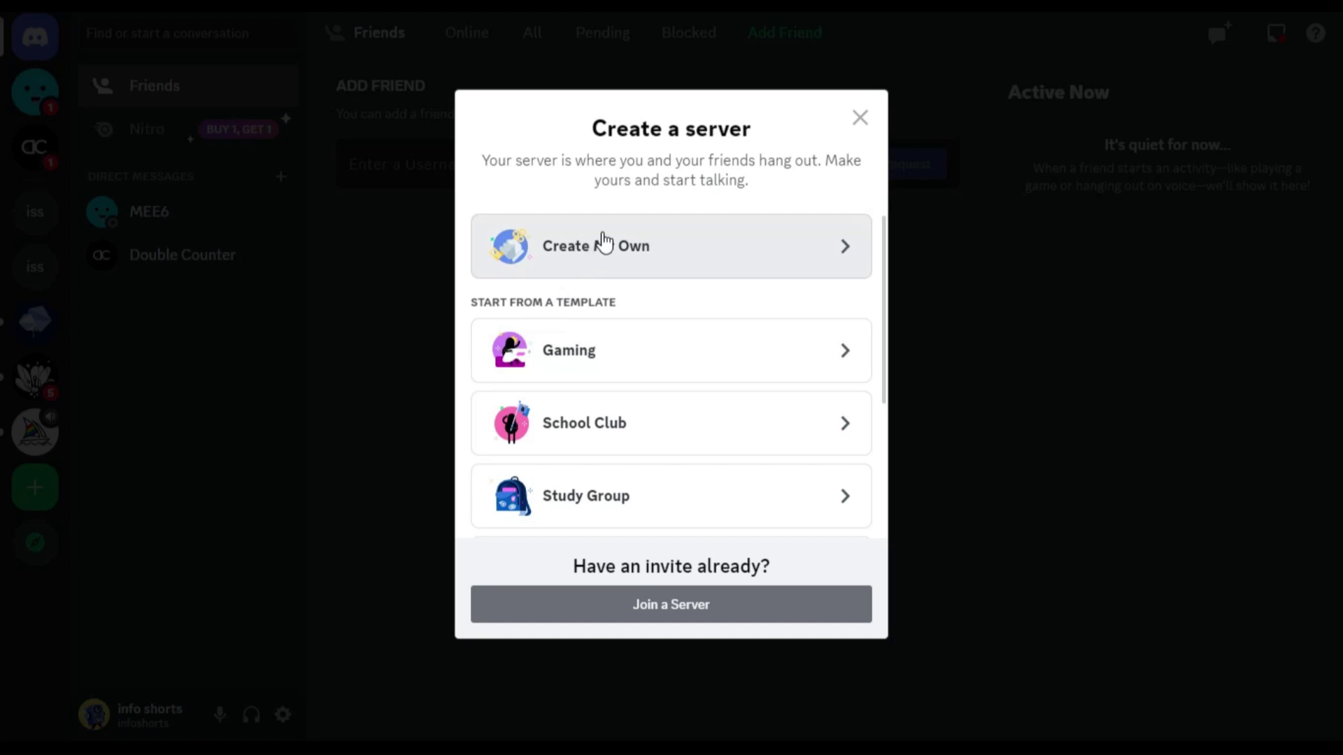
{"action": "left_click", "coordinate": [793, 253]}
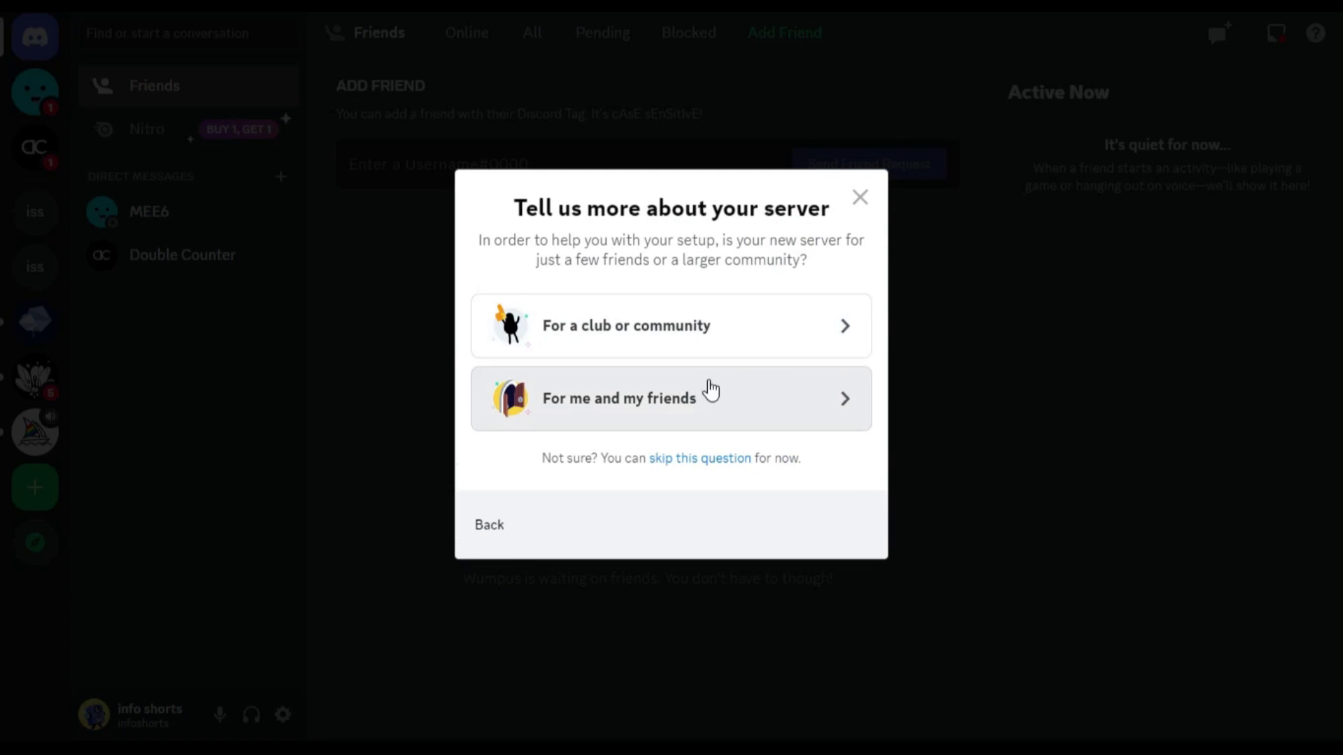
{"action": "left_click", "coordinate": [664, 412]}
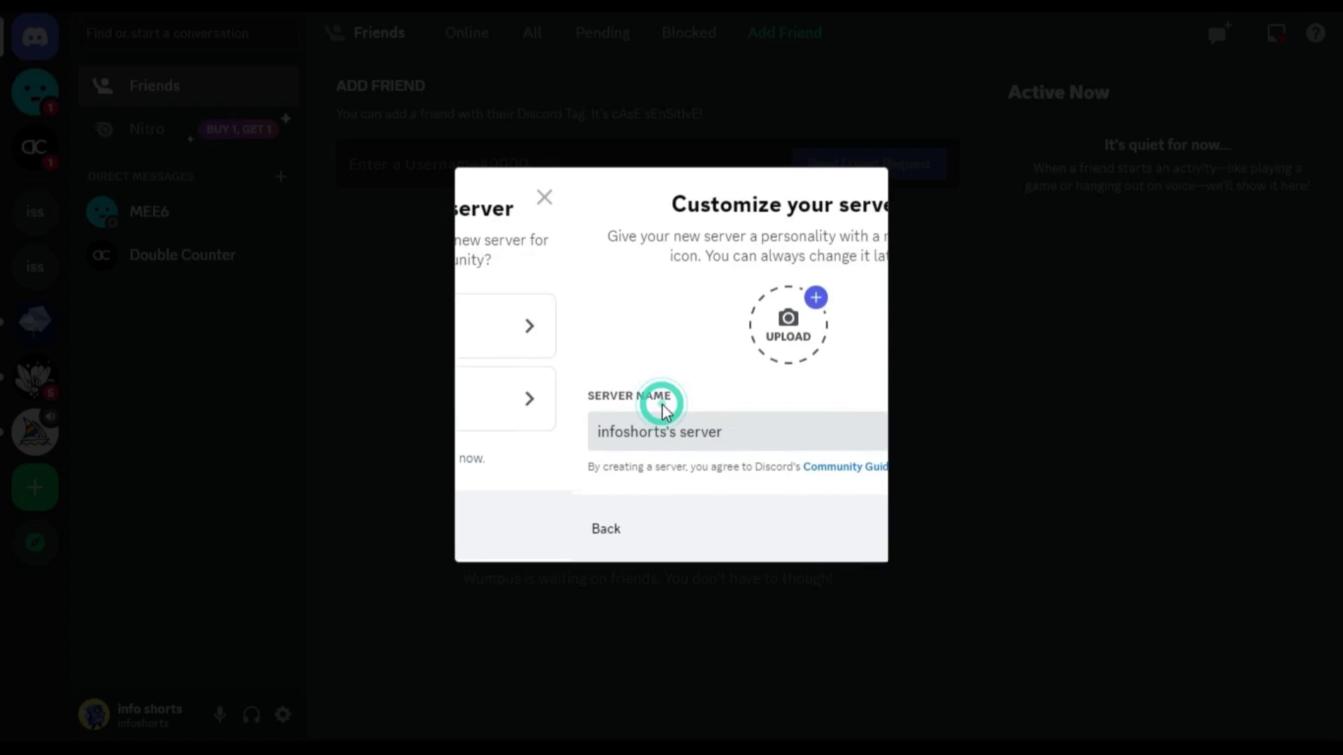
{"action": "triple_click", "coordinate": [634, 431]}
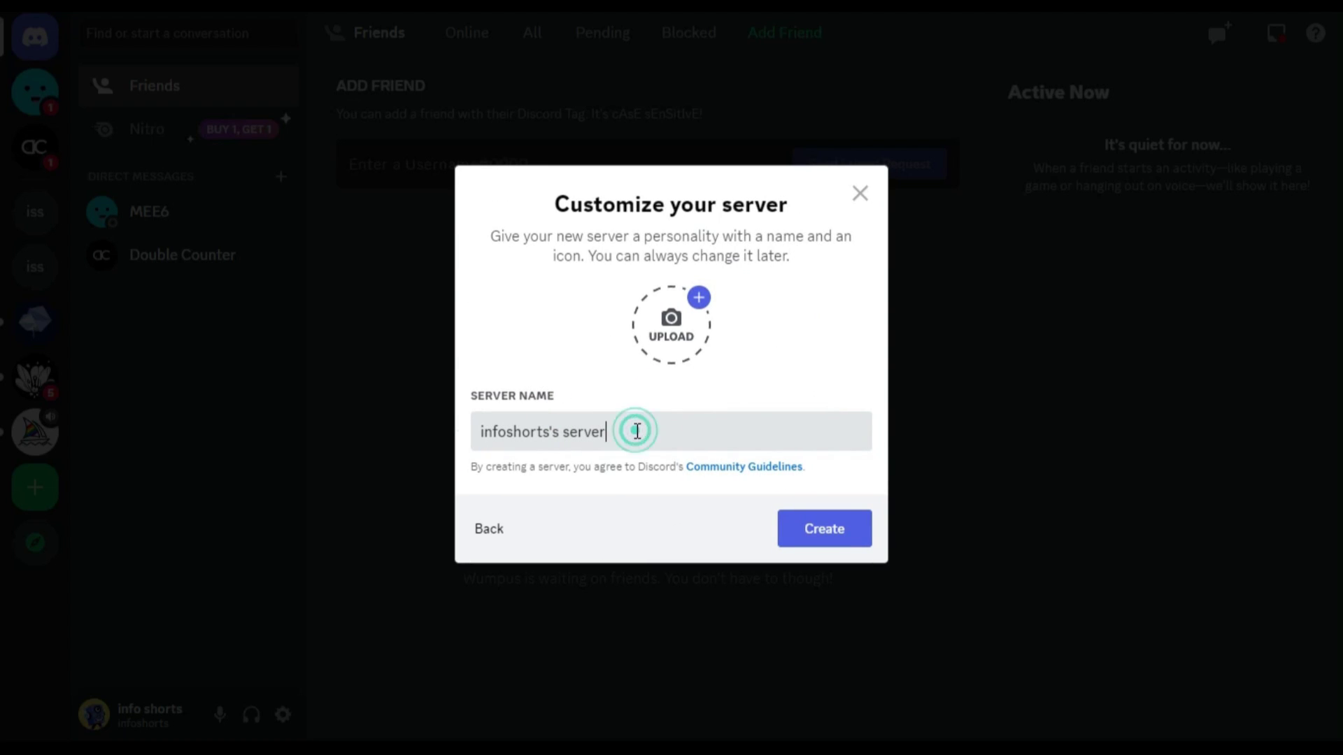
{"action": "type", "text": "m"}
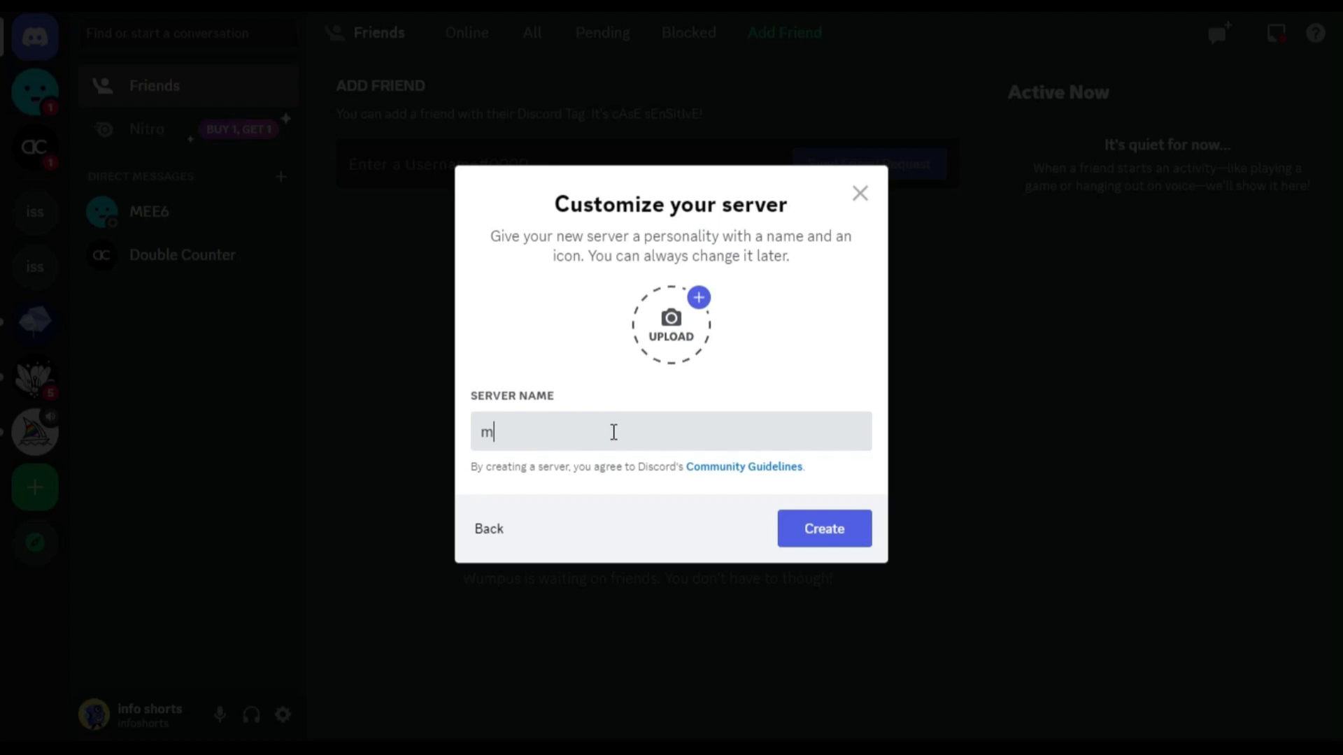
{"action": "type", "text": "y funny faces"}
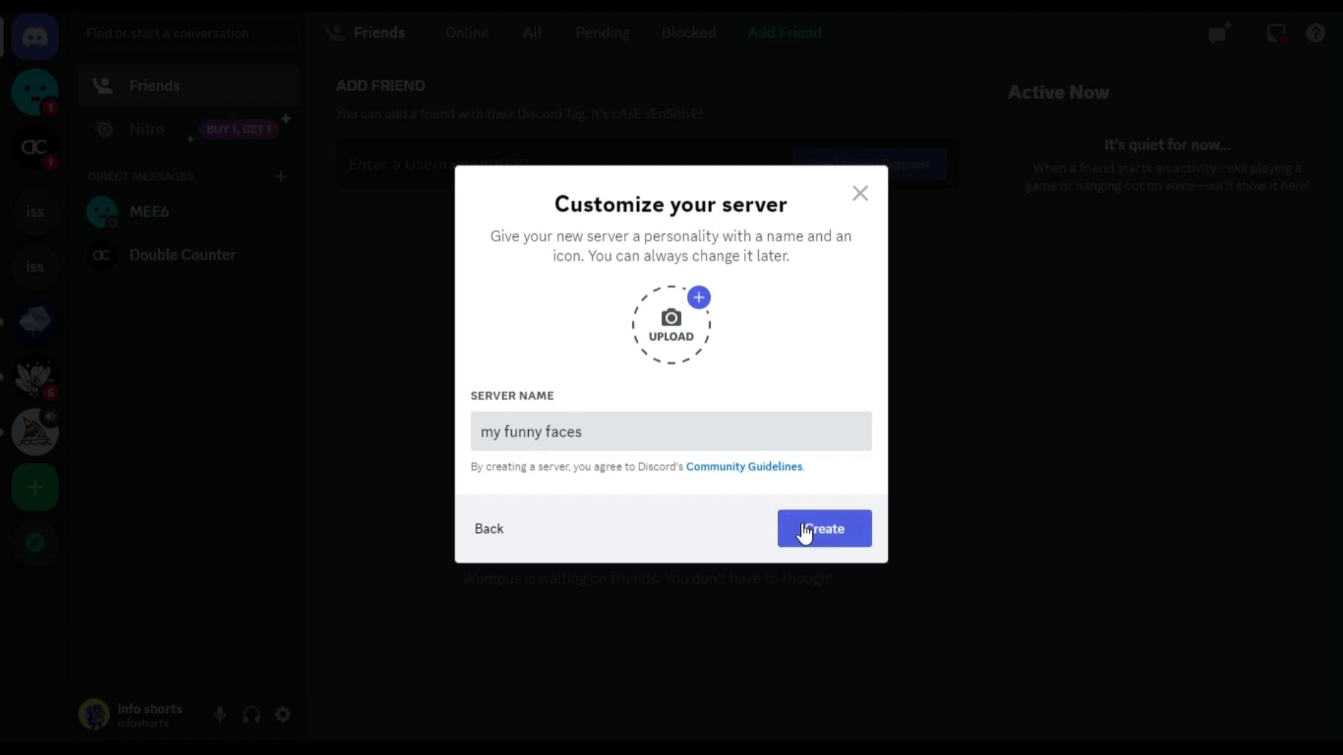
{"action": "left_click", "coordinate": [806, 530]}
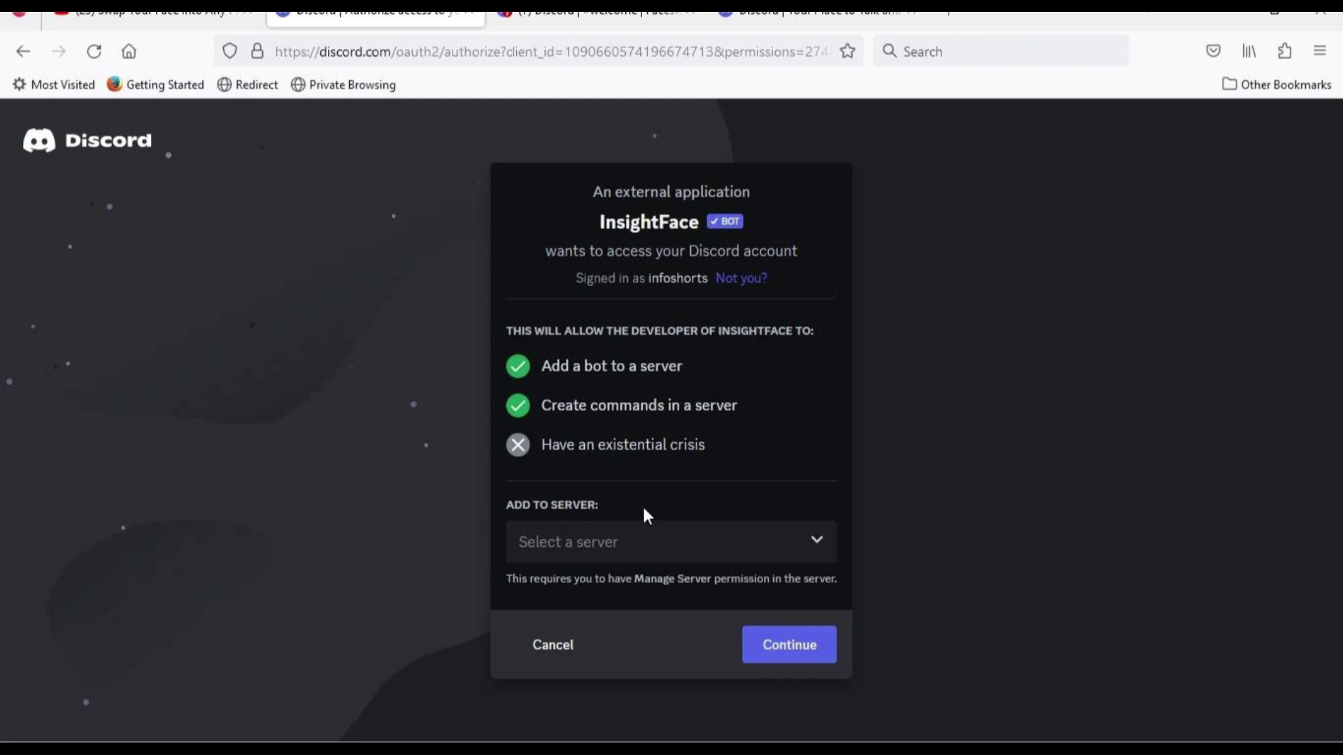
Step: Add the InsightFace bot to the "my funny faces" server and authorize its requested permissions
{"action": "left_click", "coordinate": [659, 549]}
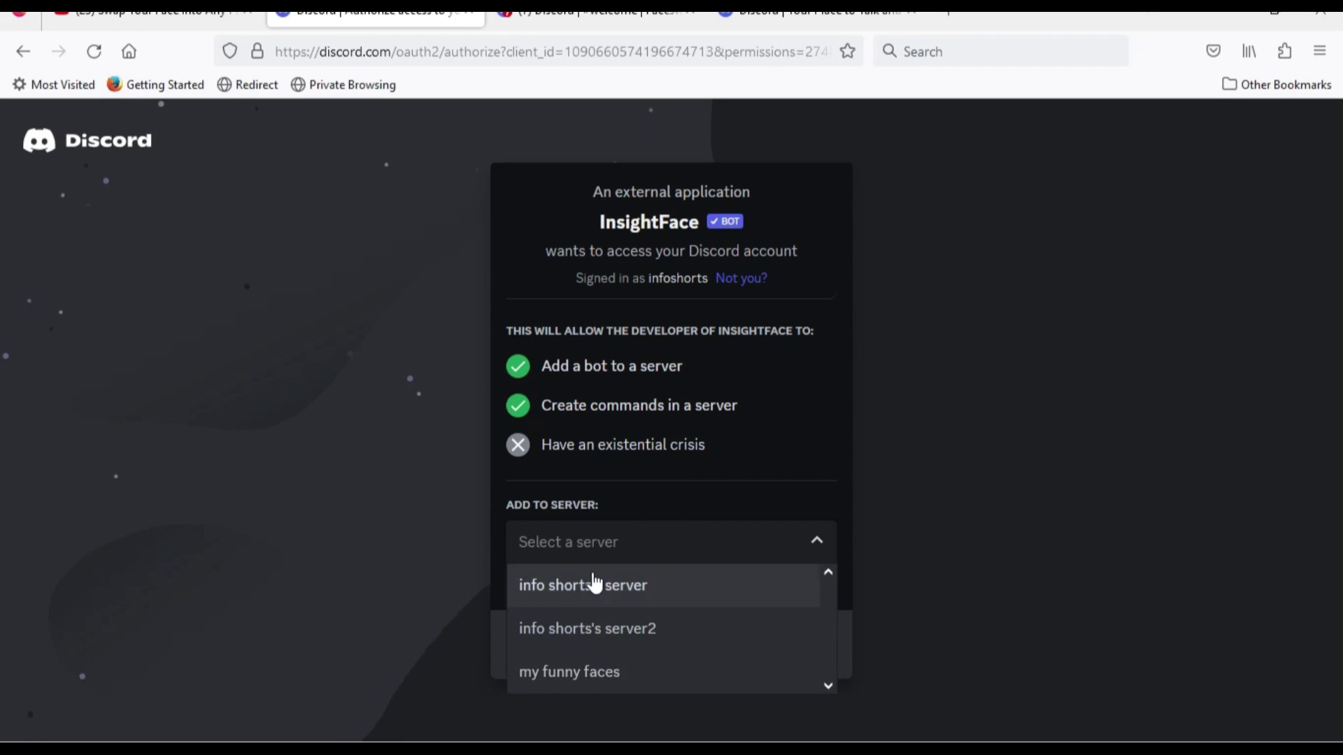
{"action": "left_click", "coordinate": [586, 671]}
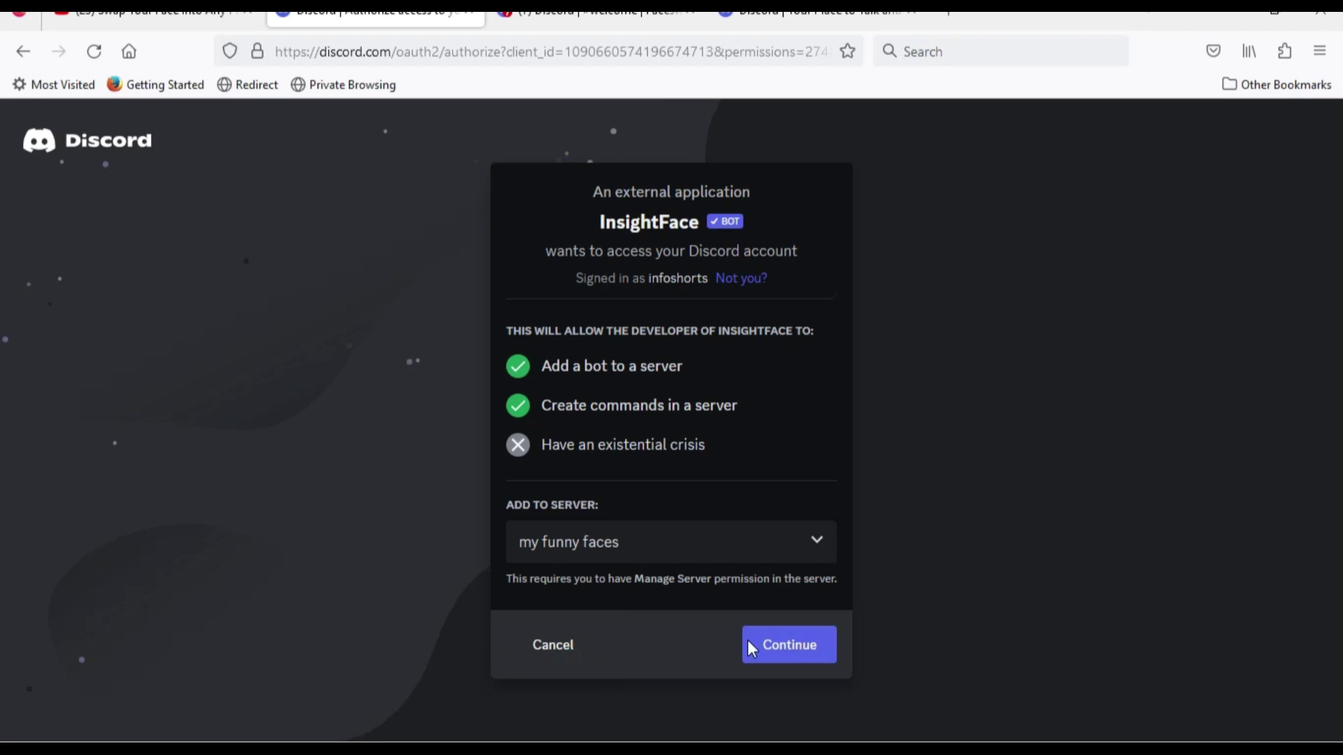
{"action": "left_click", "coordinate": [785, 647]}
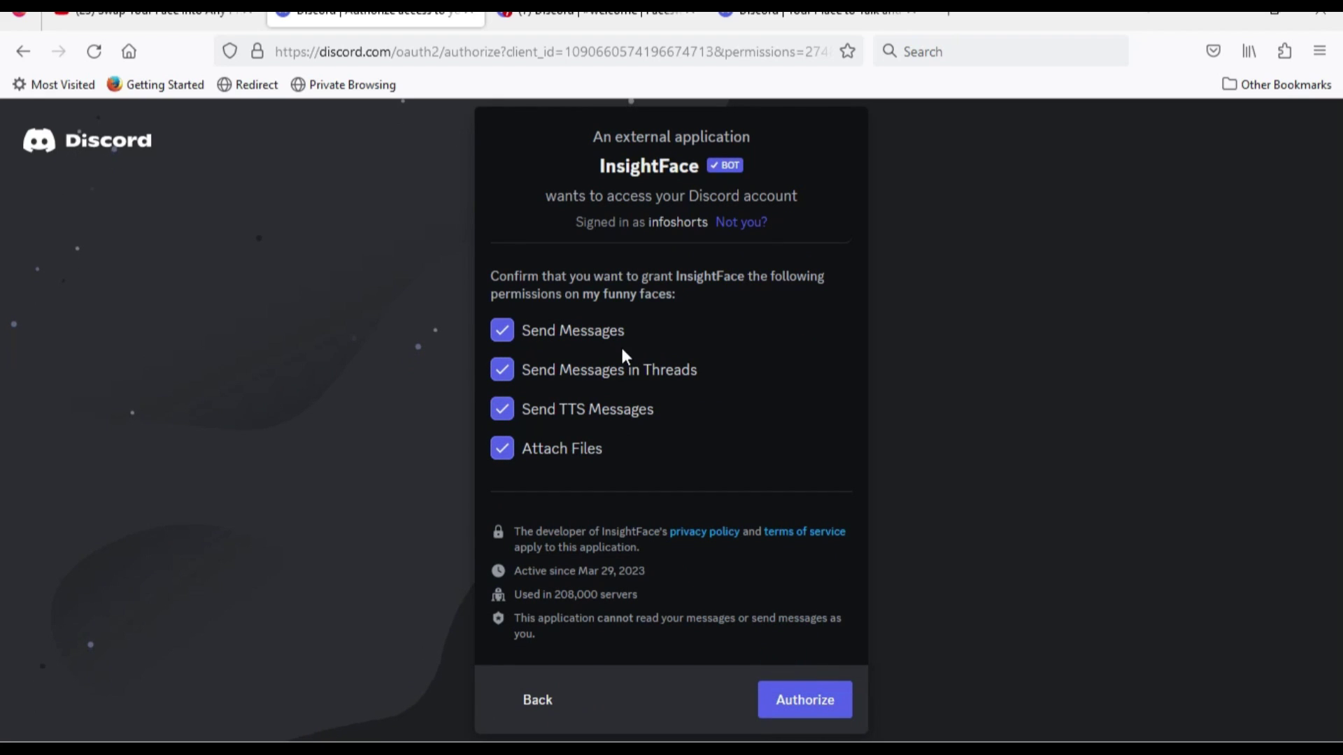
{"action": "left_click", "coordinate": [798, 703]}
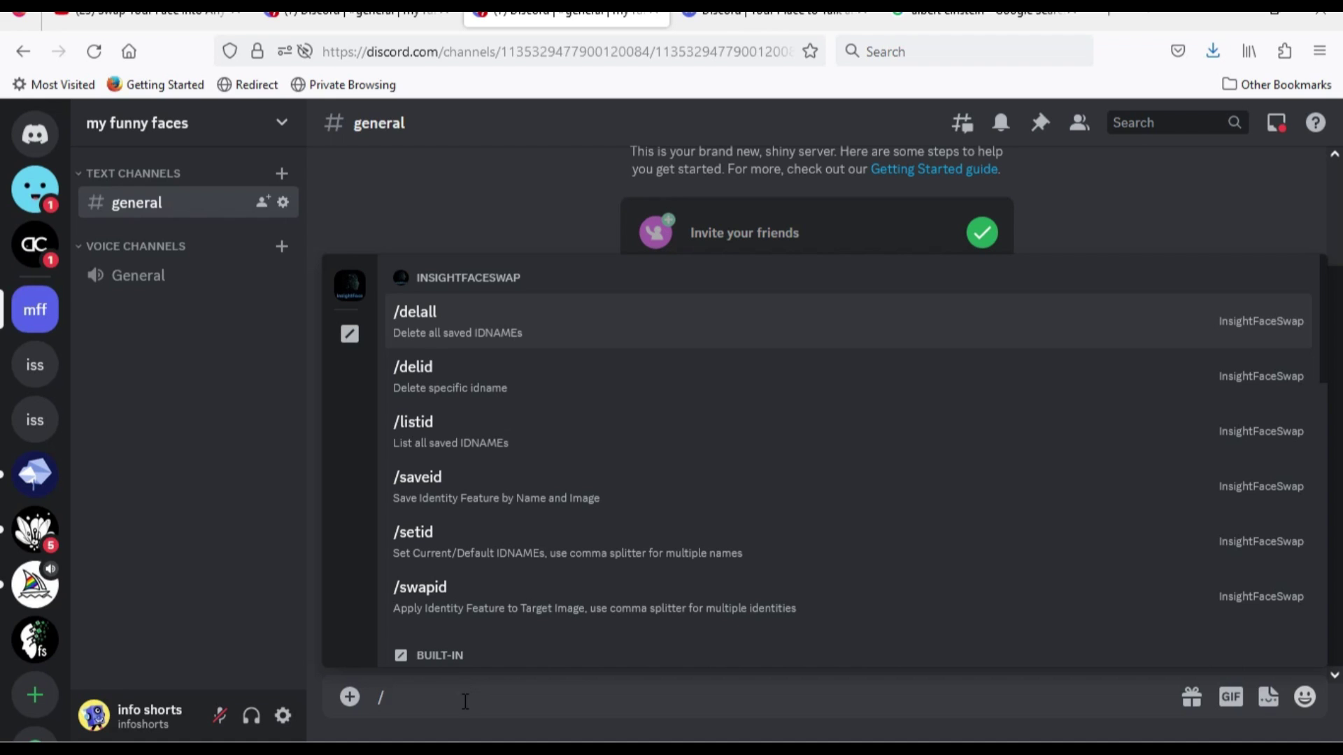
Step: Run the /saveid command with undertaker-burns.jpg from the xxx folder as the image and "undertaker" as the idname
{"action": "type", "text": "sa"}
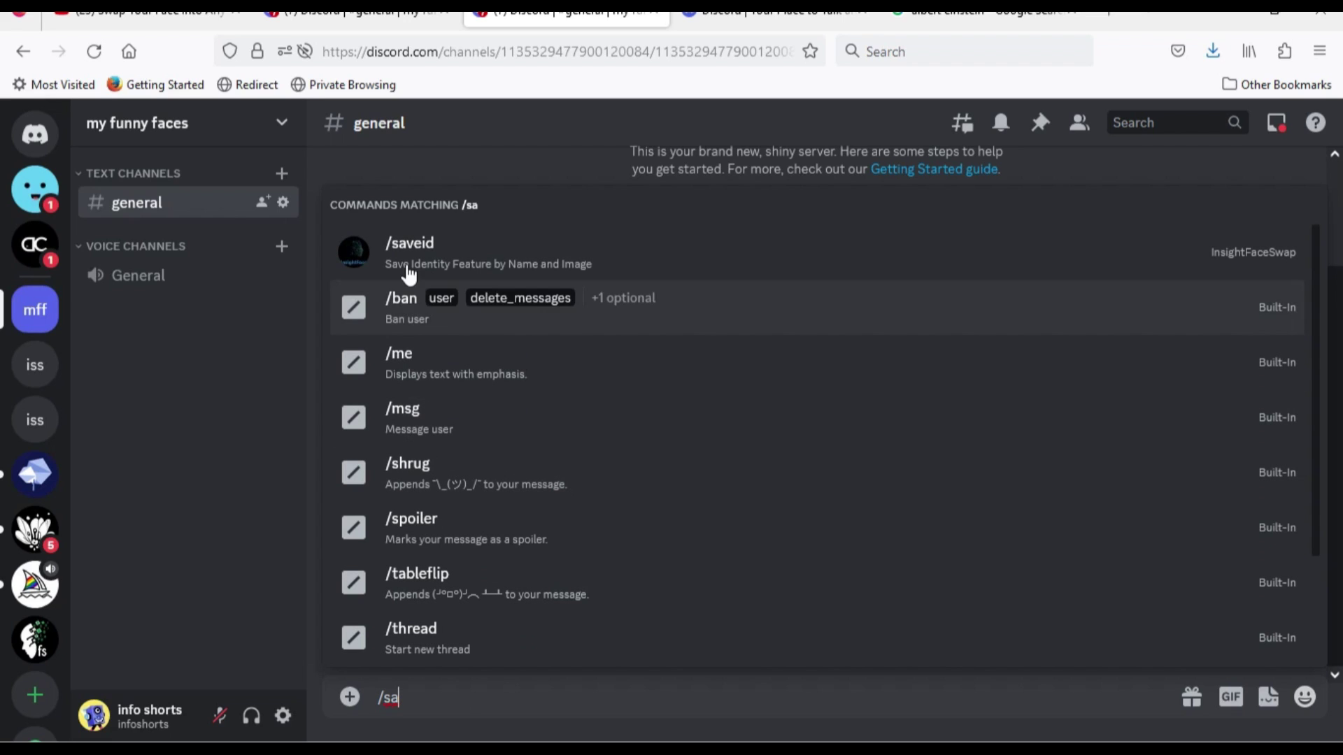
{"action": "left_click", "coordinate": [405, 256]}
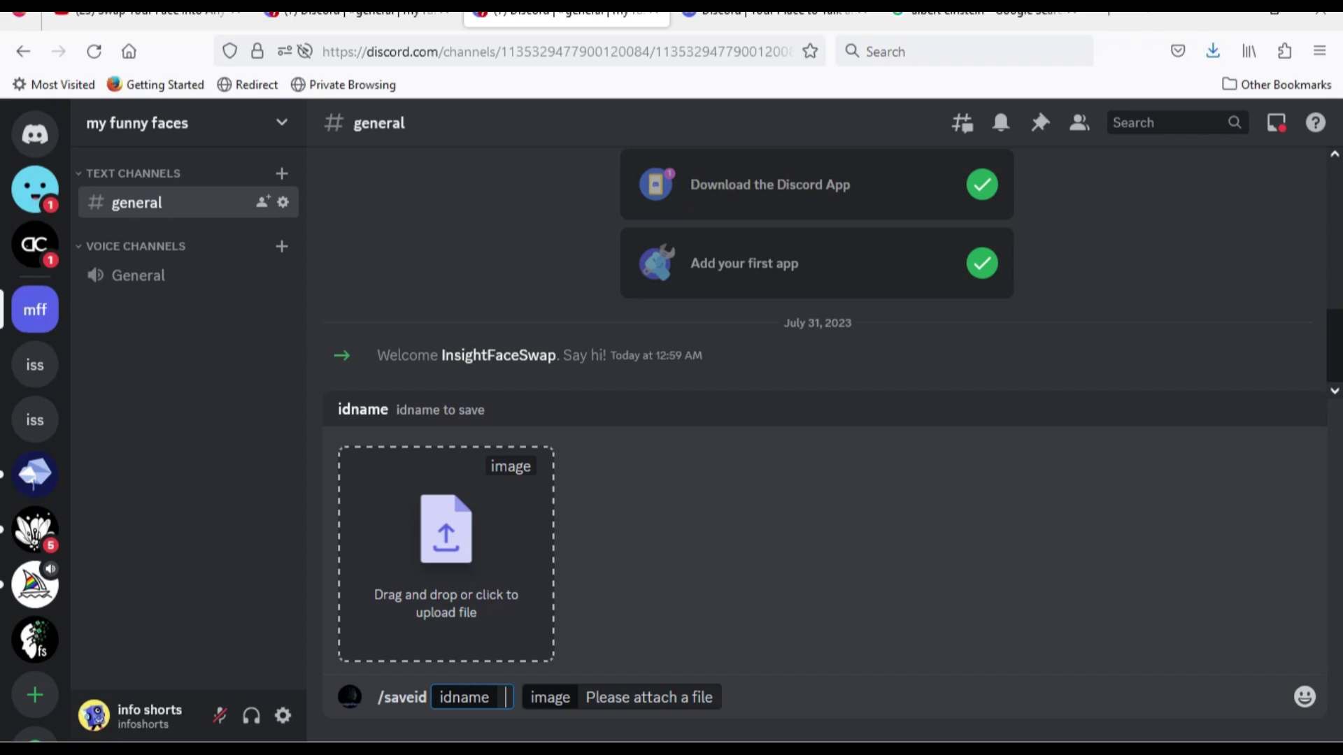
{"action": "key", "text": "alt+Tab"}
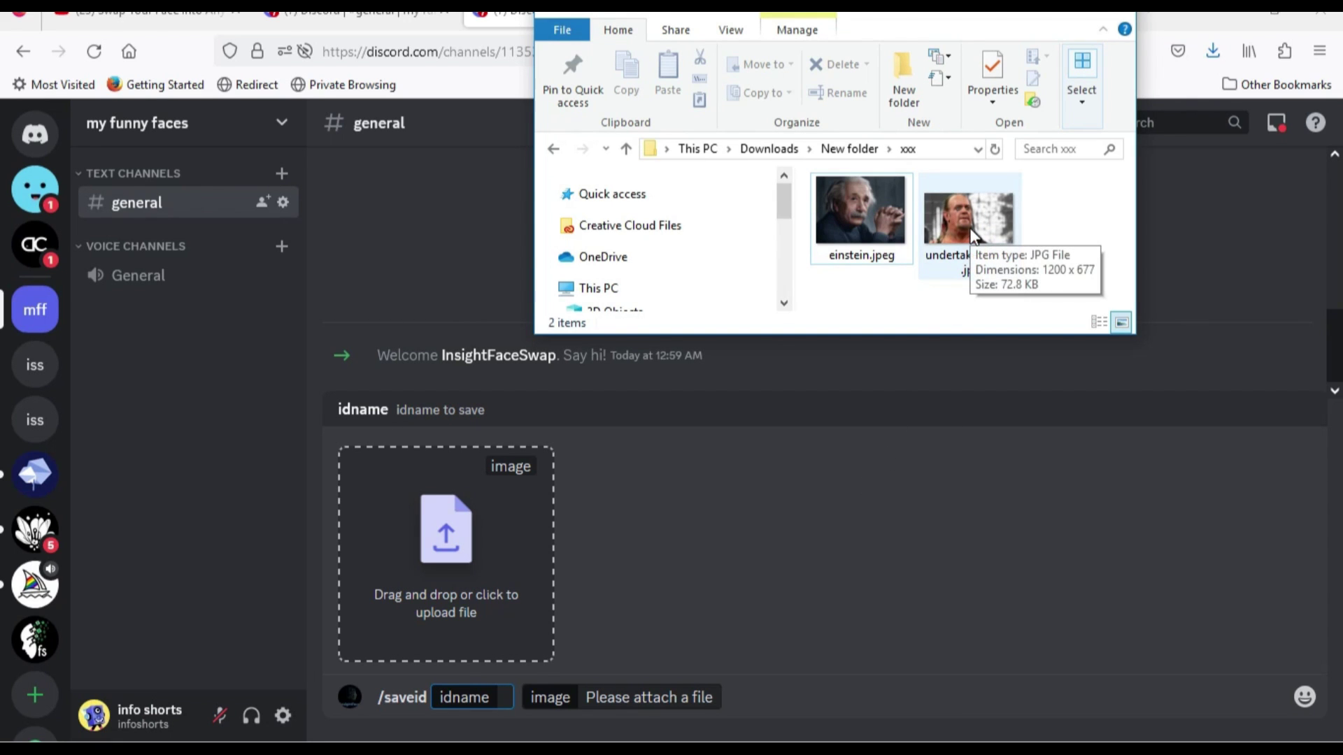
{"action": "left_click_drag", "start_coordinate": [972, 237], "coordinate": [449, 580]}
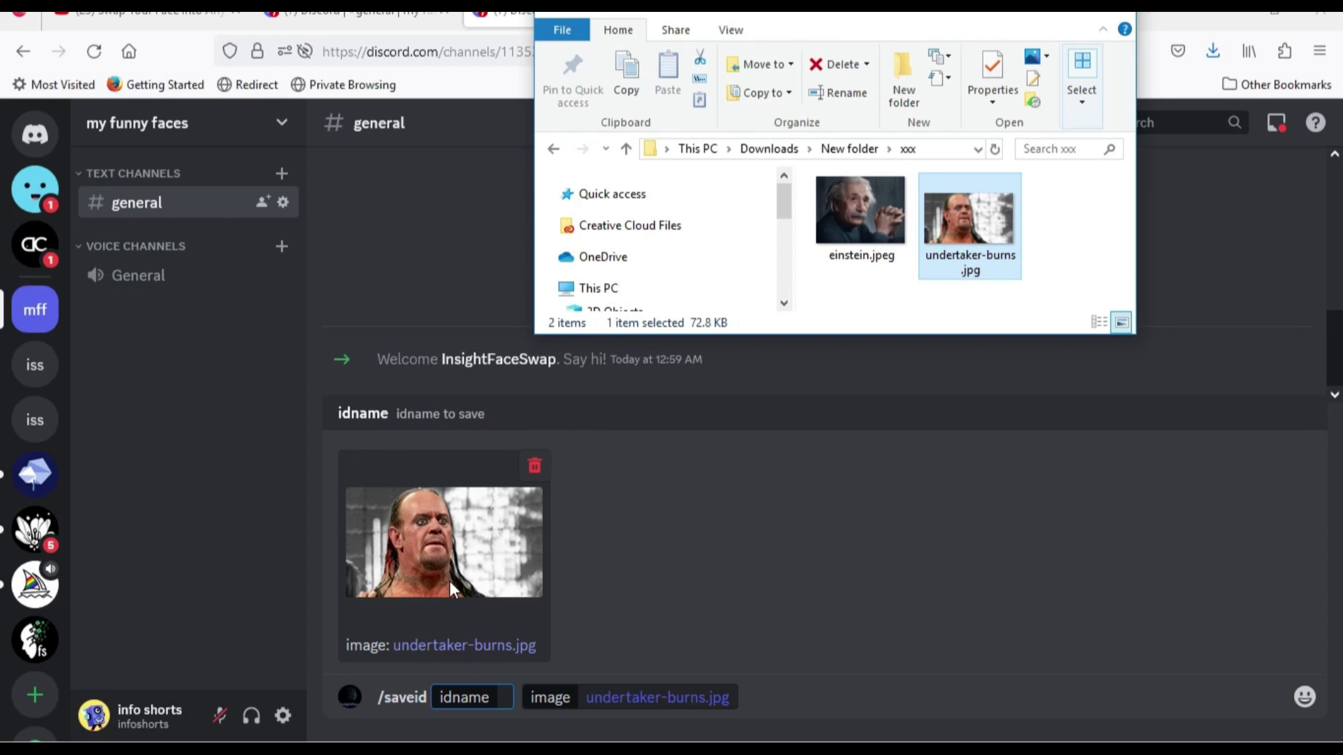
{"action": "left_click", "coordinate": [507, 697]}
{"action": "type", "text": "unde"}
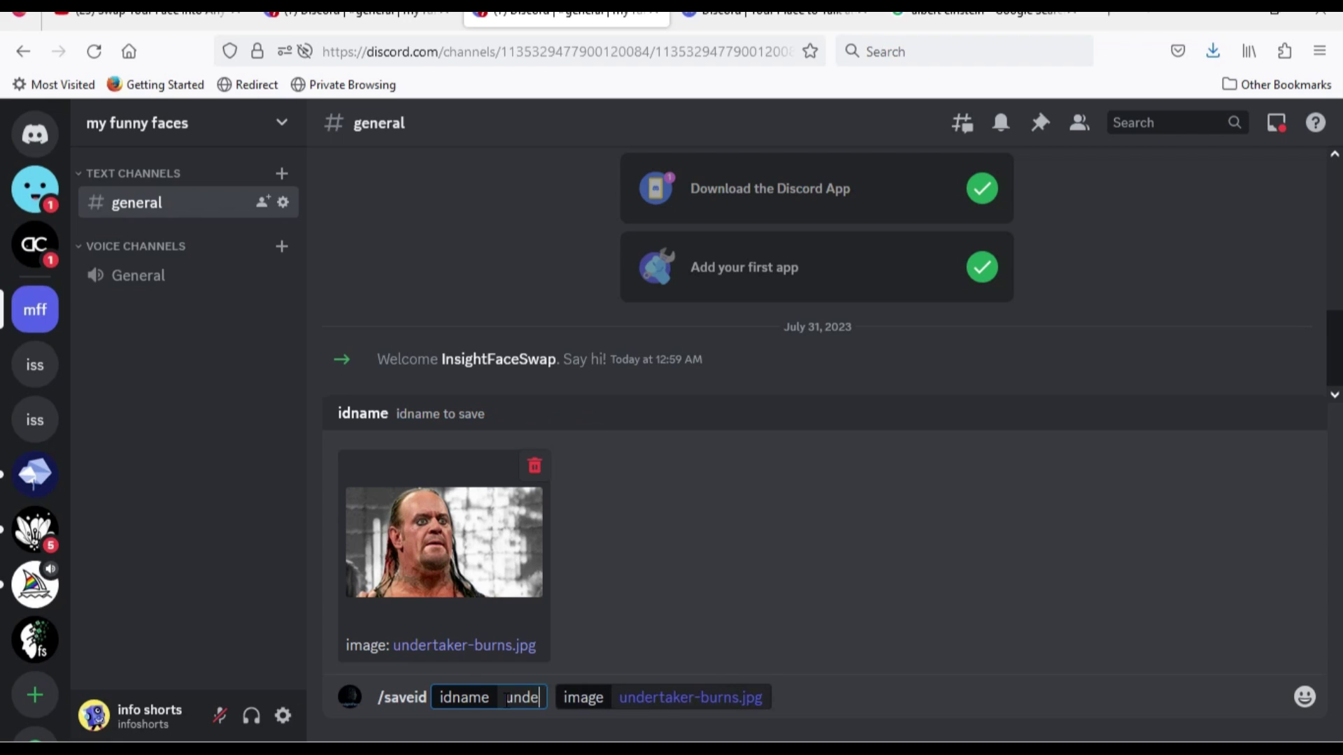
{"action": "type", "text": "rtaker"}
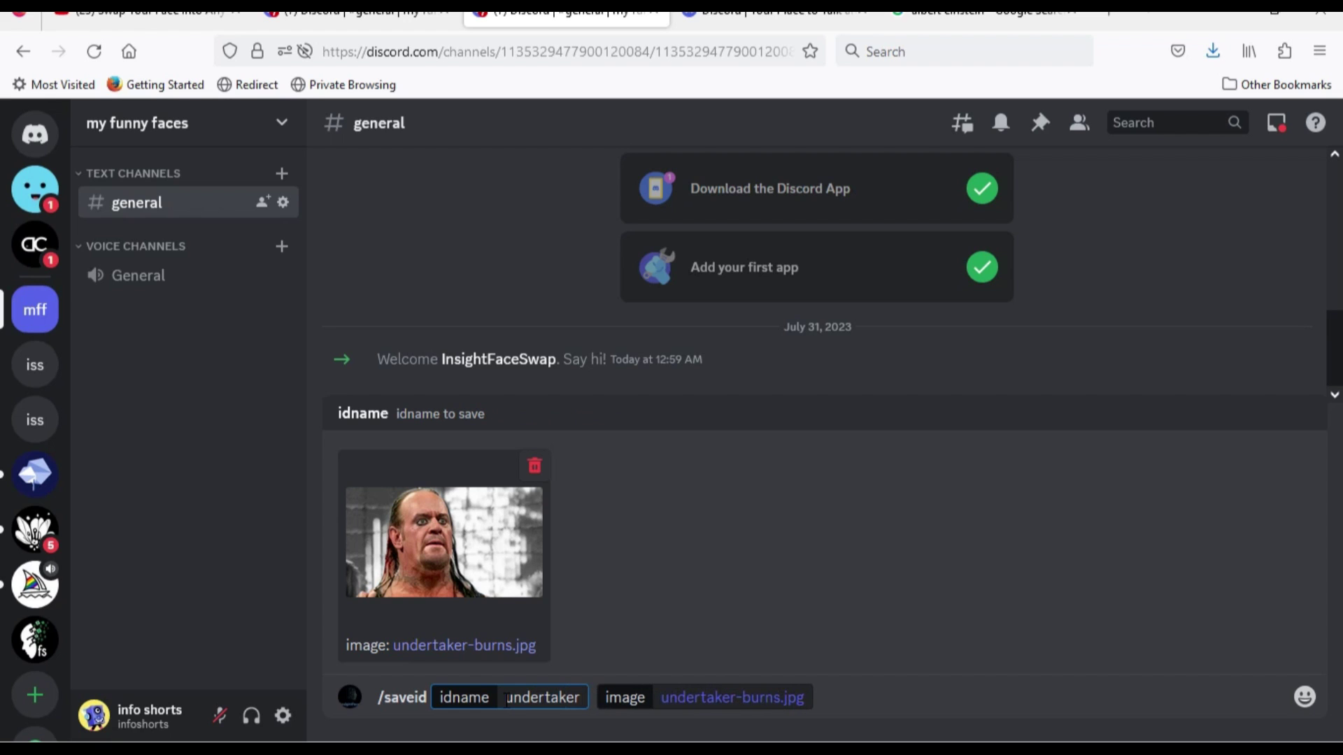
{"action": "key", "text": "Return"}
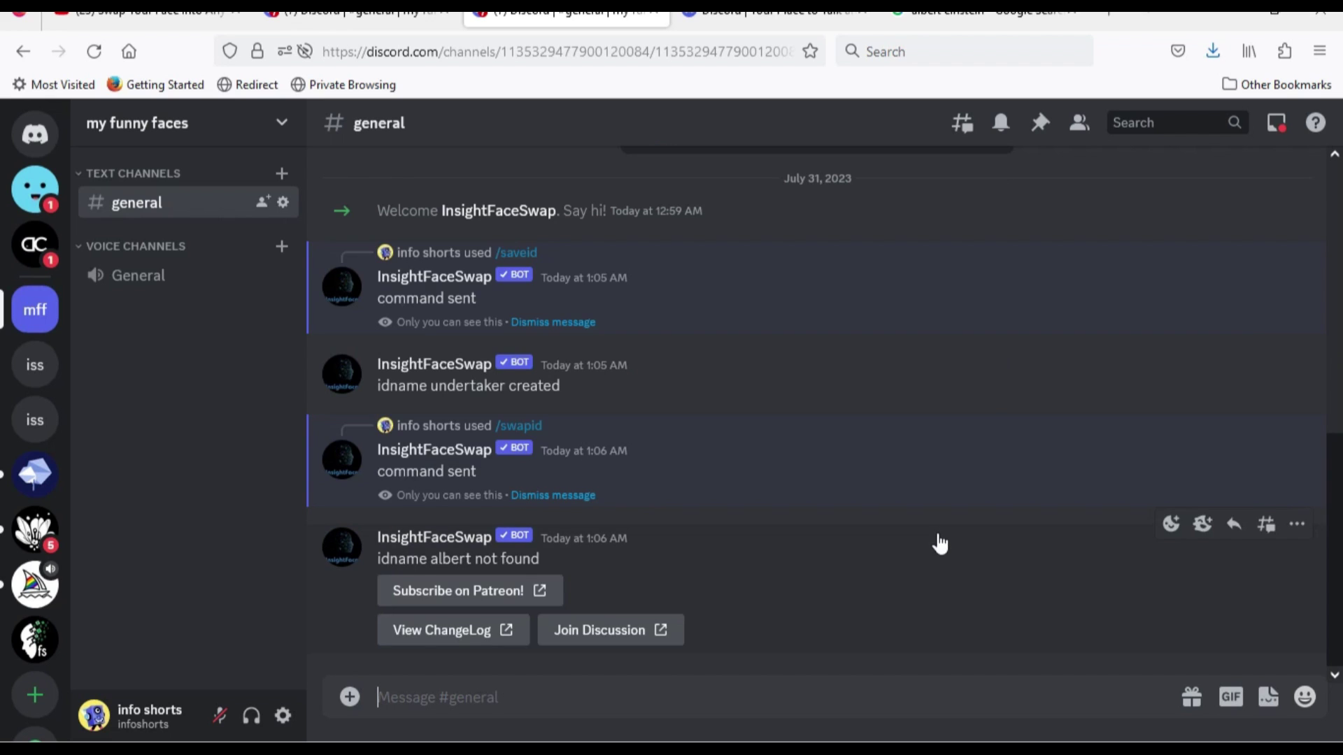
Step: Run the /swapid command with einstein.jpeg as the image and "undertaker" as the idname, and open the resulting picture
{"action": "type", "text": "/"}
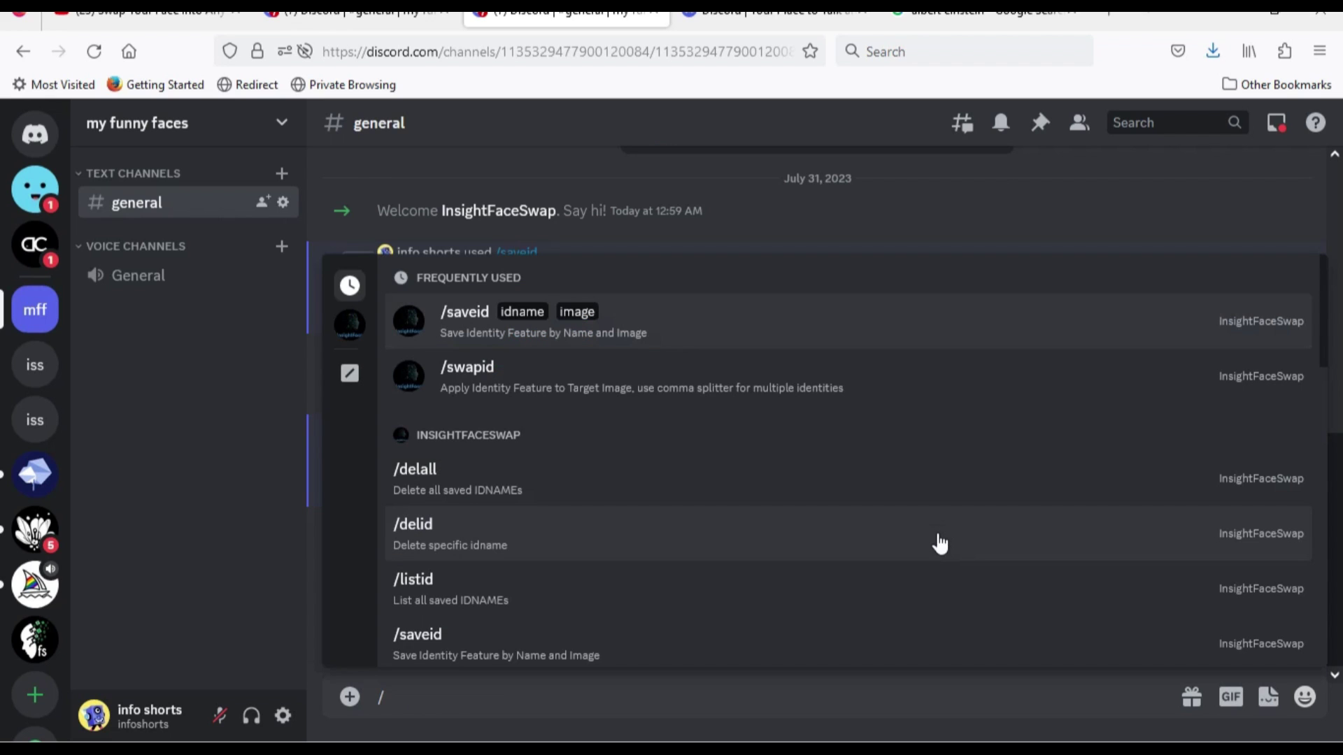
{"action": "type", "text": "swa"}
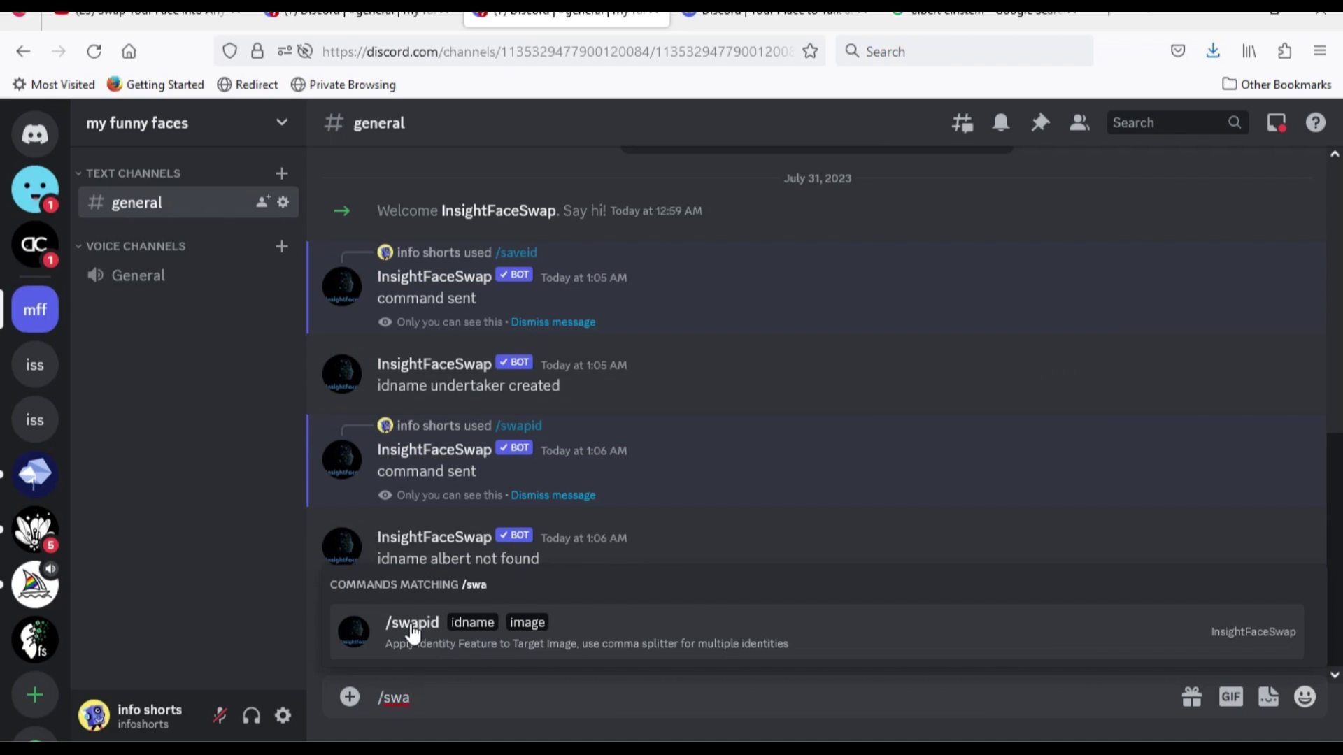
{"action": "left_click", "coordinate": [412, 633]}
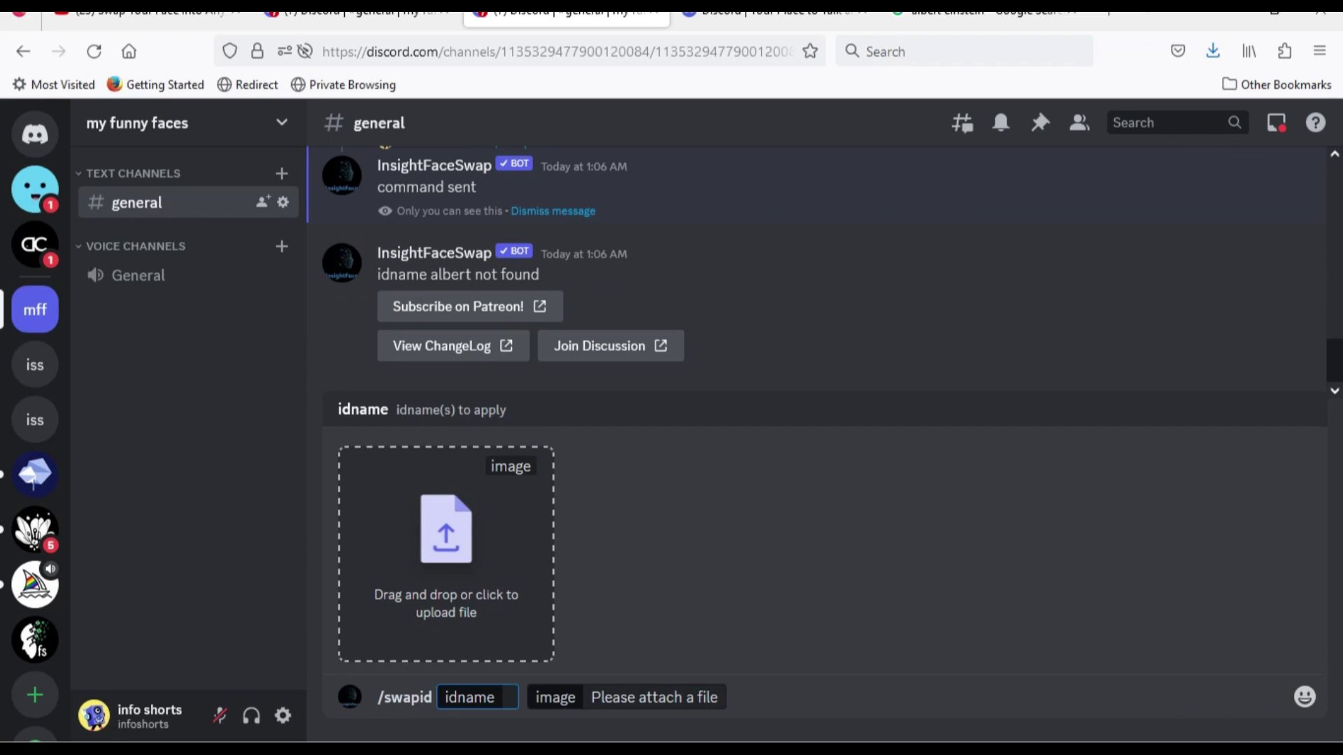
{"action": "key", "text": "alt+Tab"}
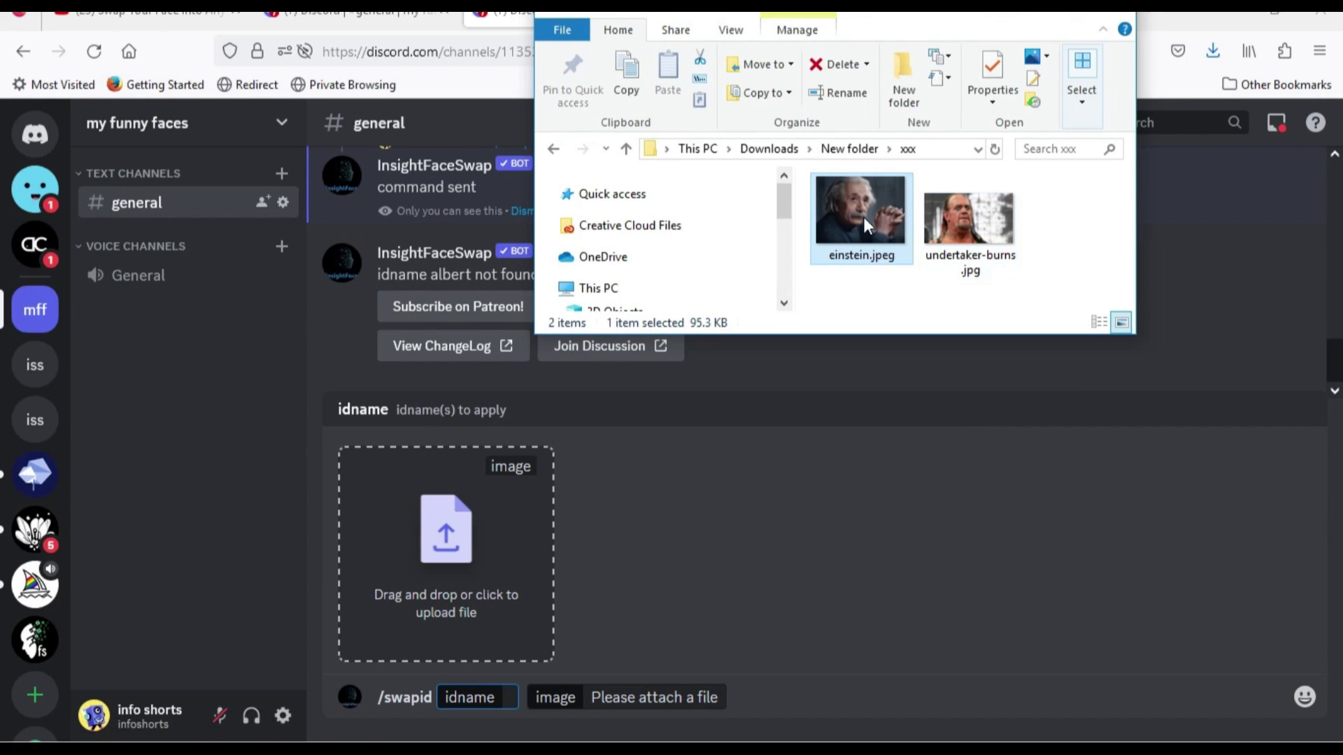
{"action": "left_click_drag", "start_coordinate": [863, 217], "coordinate": [449, 575]}
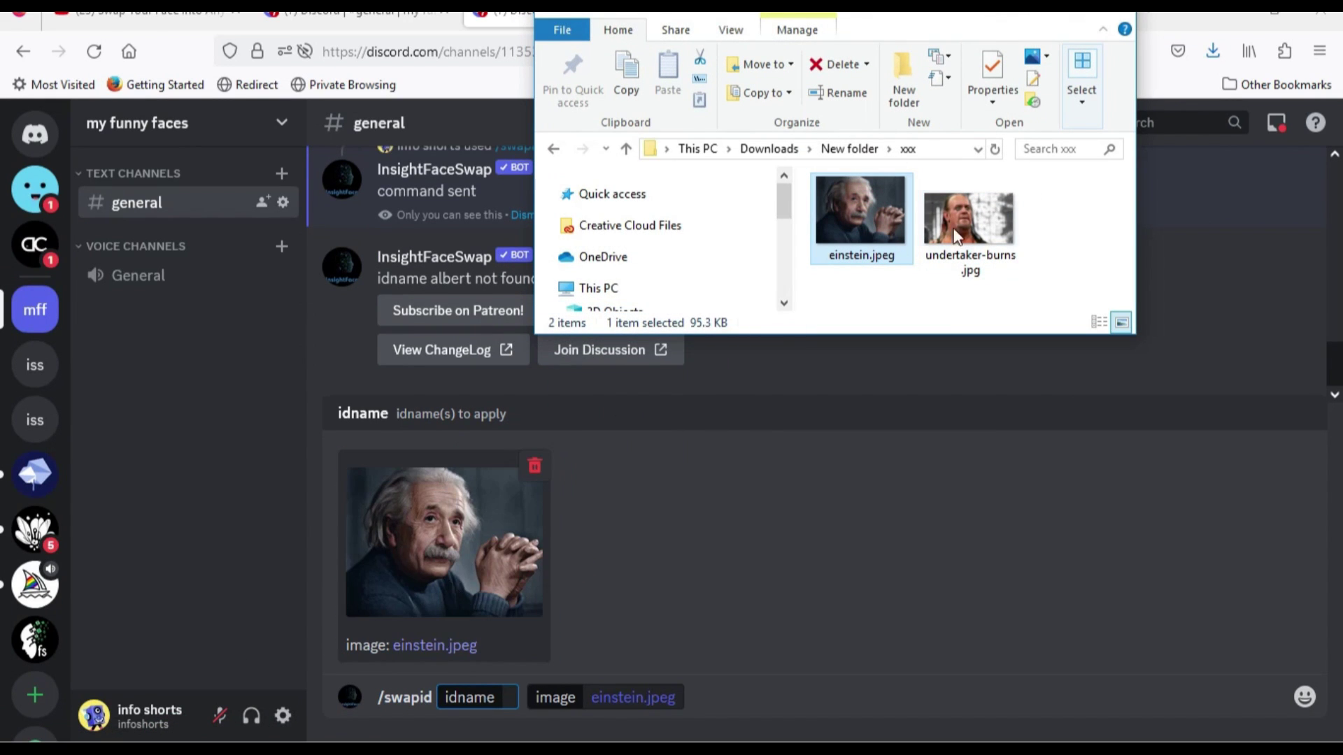
{"action": "left_click", "coordinate": [1054, 16]}
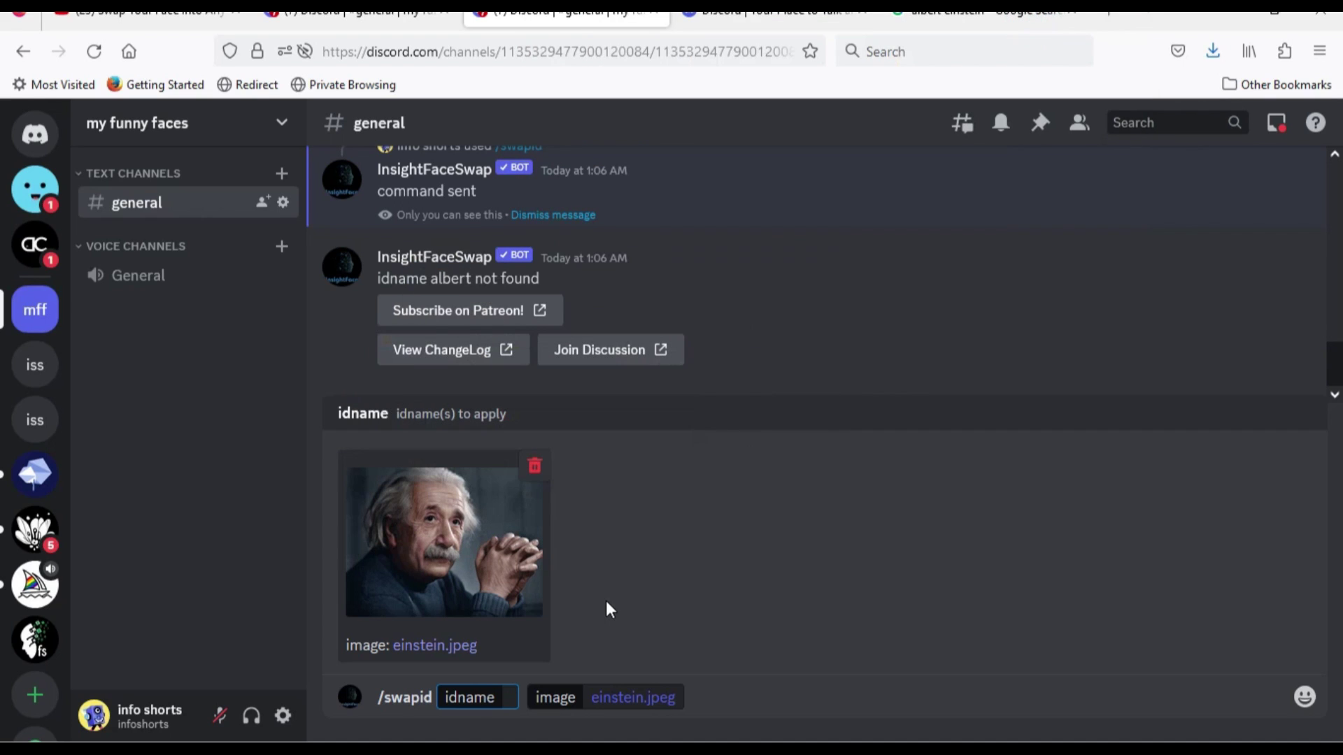
{"action": "type", "text": "under"}
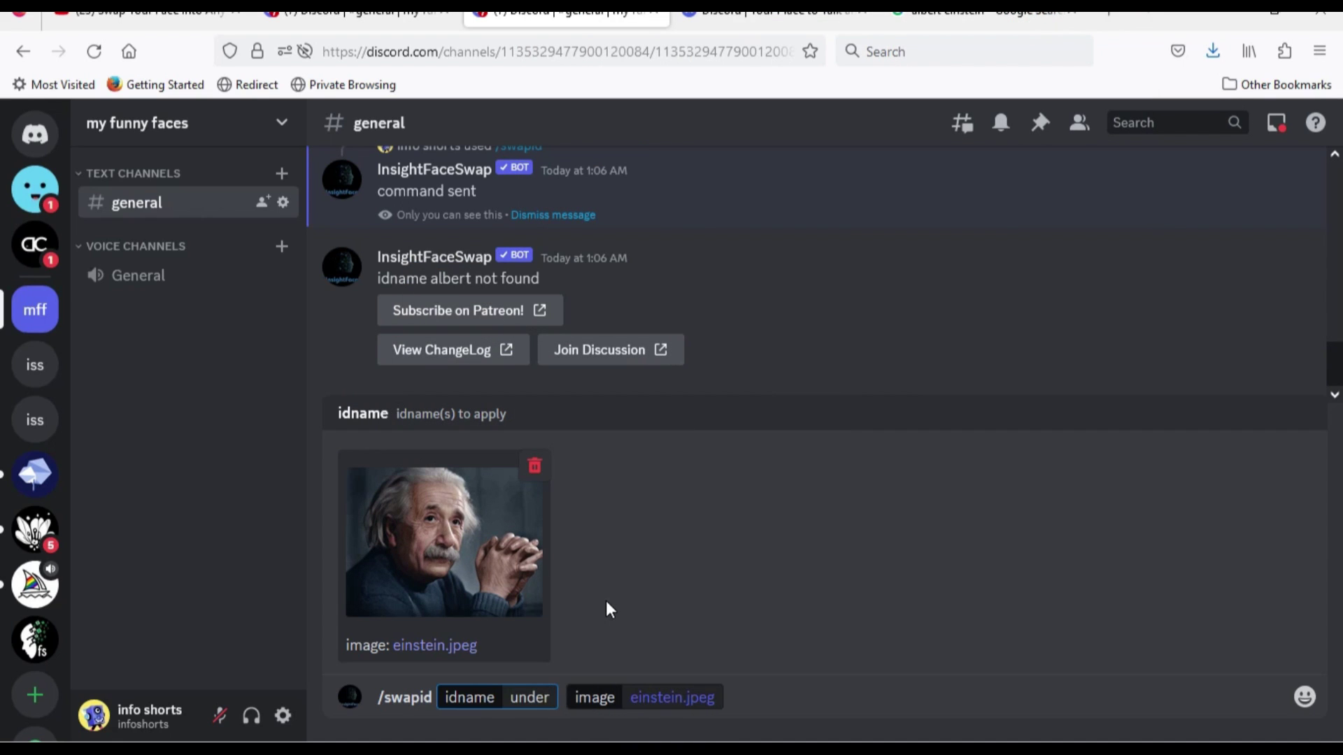
{"action": "type", "text": "tak"}
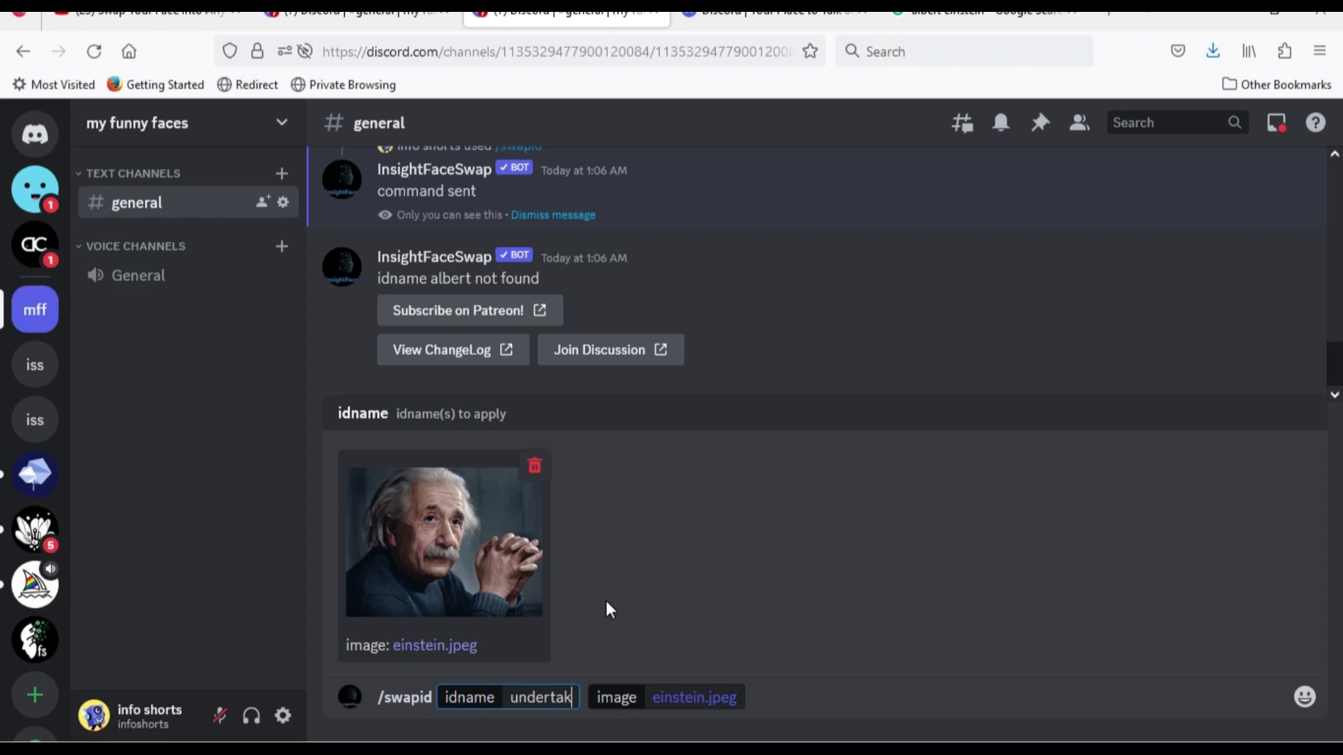
{"action": "type", "text": "er"}
{"action": "key", "text": "Return"}
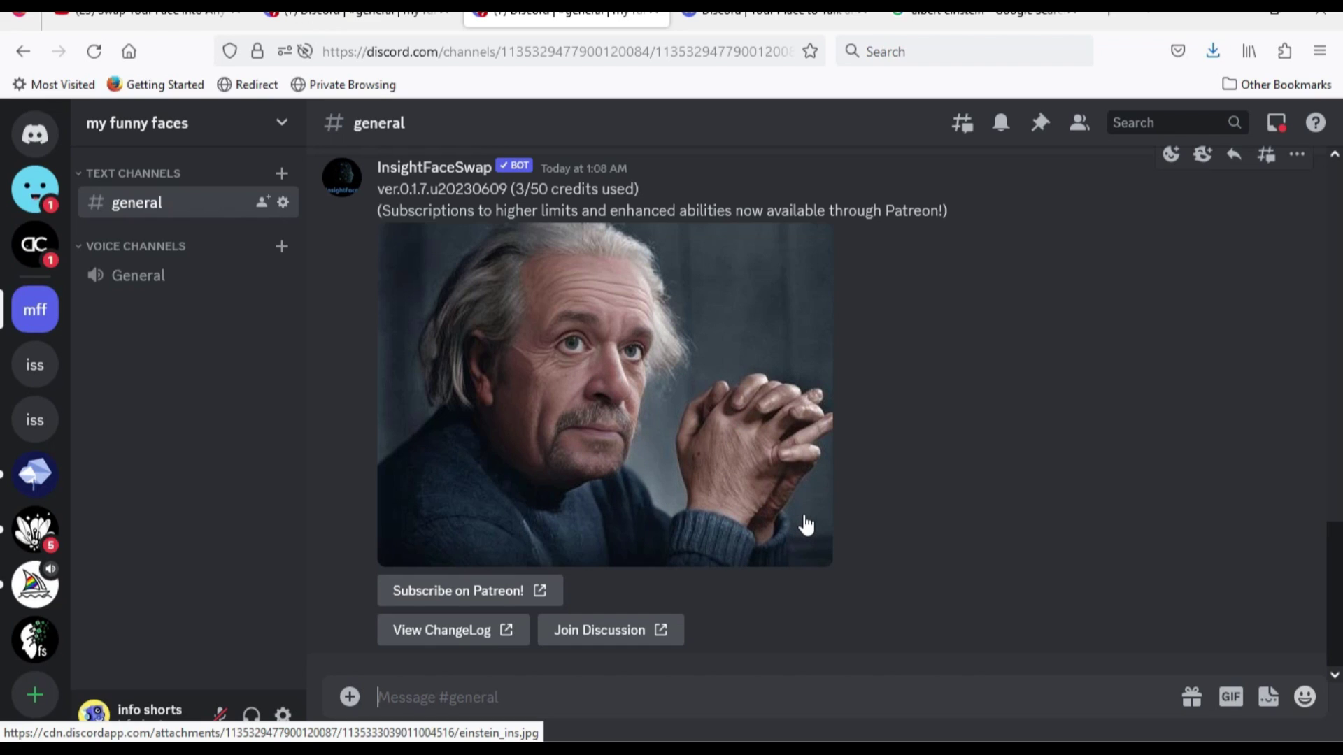
{"action": "left_click", "coordinate": [649, 485]}
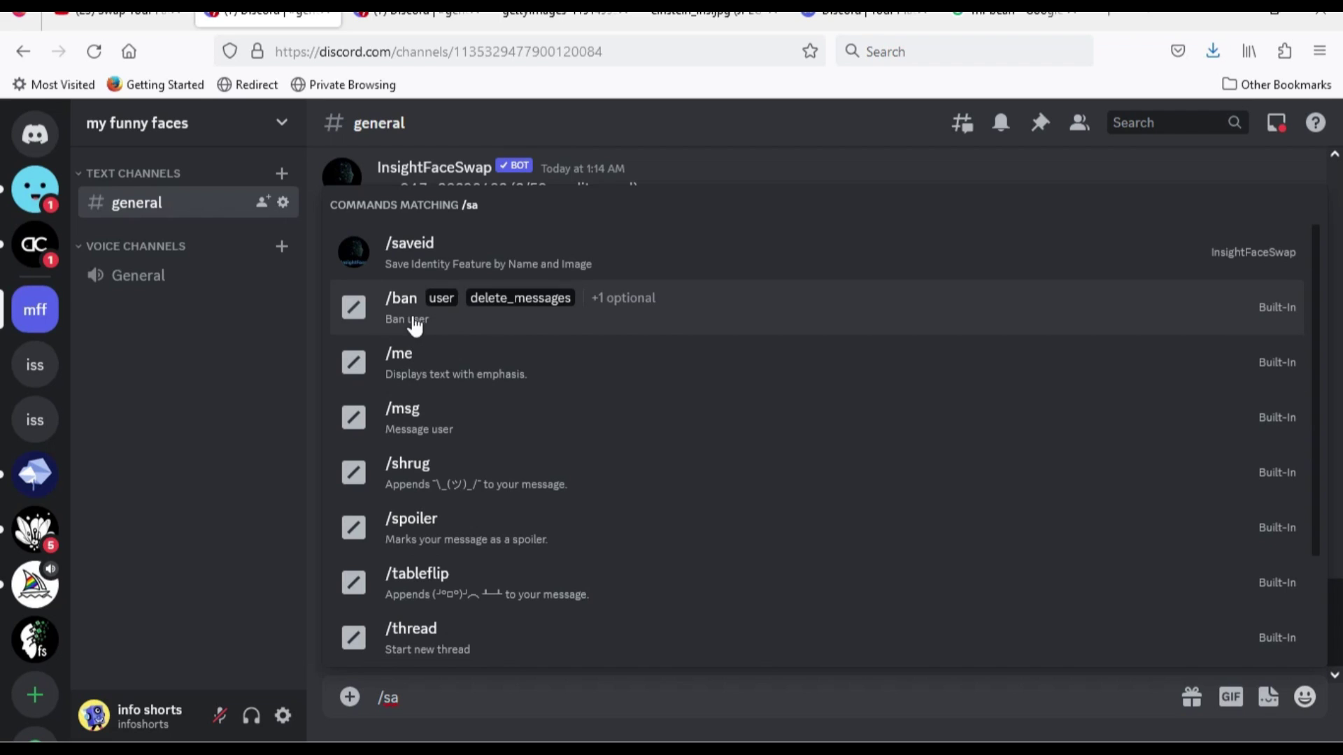
Step: Run the /saveid command with Untitled.jpg from the xxx folder as the image and "bean" as the idname
{"action": "left_click", "coordinate": [413, 252]}
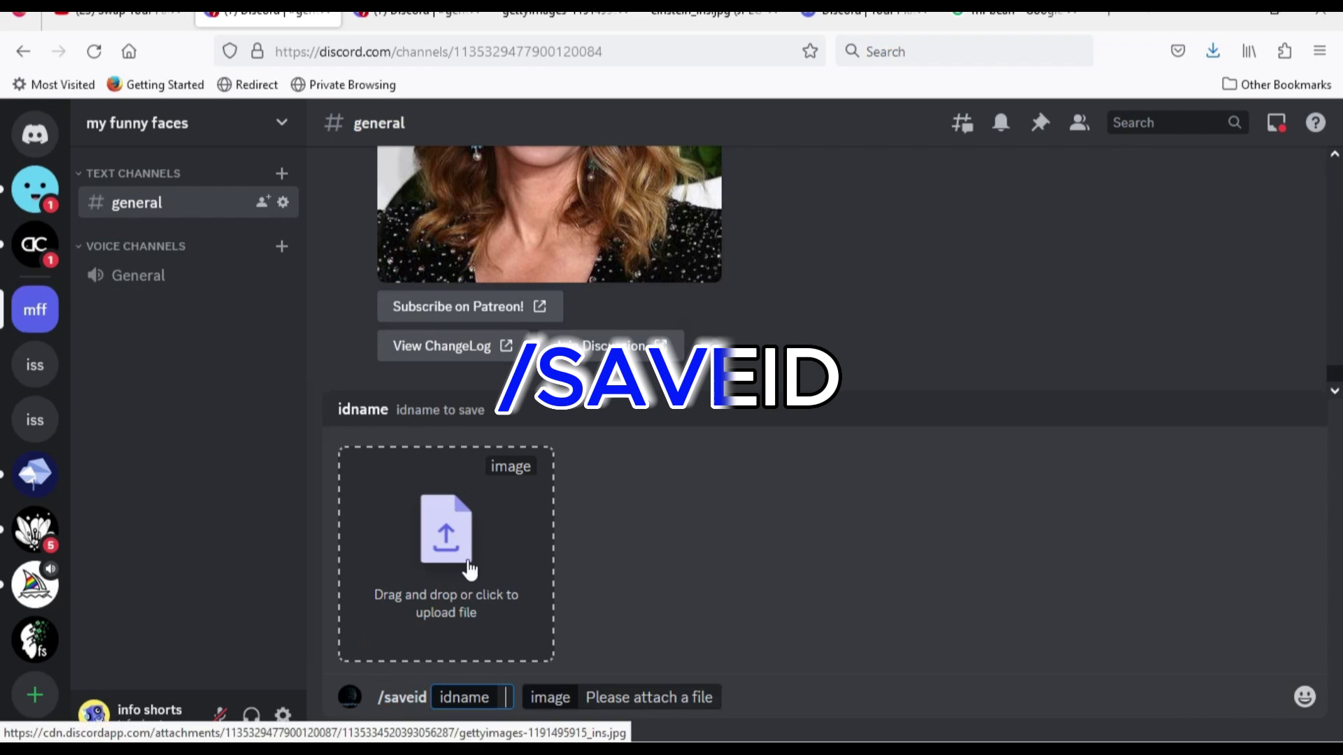
{"action": "key", "text": "alt+Tab"}
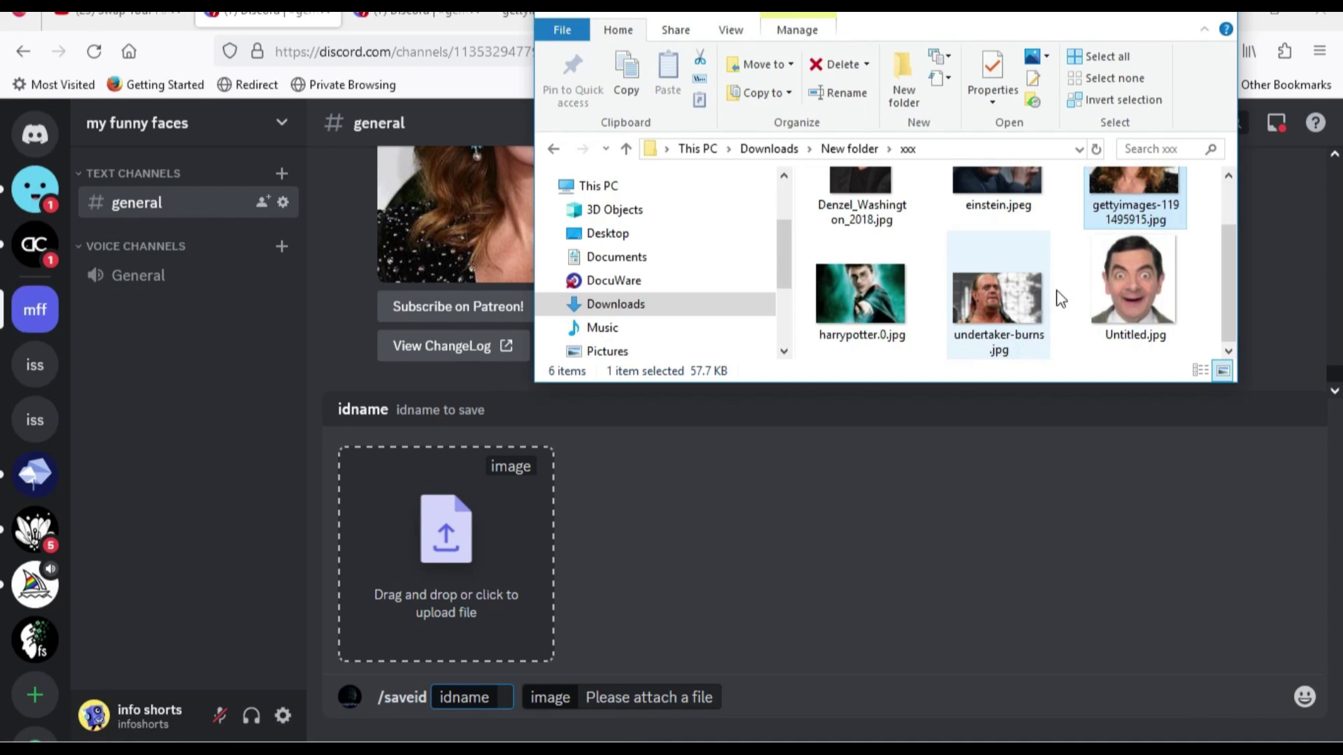
{"action": "left_click", "coordinate": [1152, 293]}
{"action": "left_click_drag", "start_coordinate": [1151, 289], "coordinate": [458, 573]}
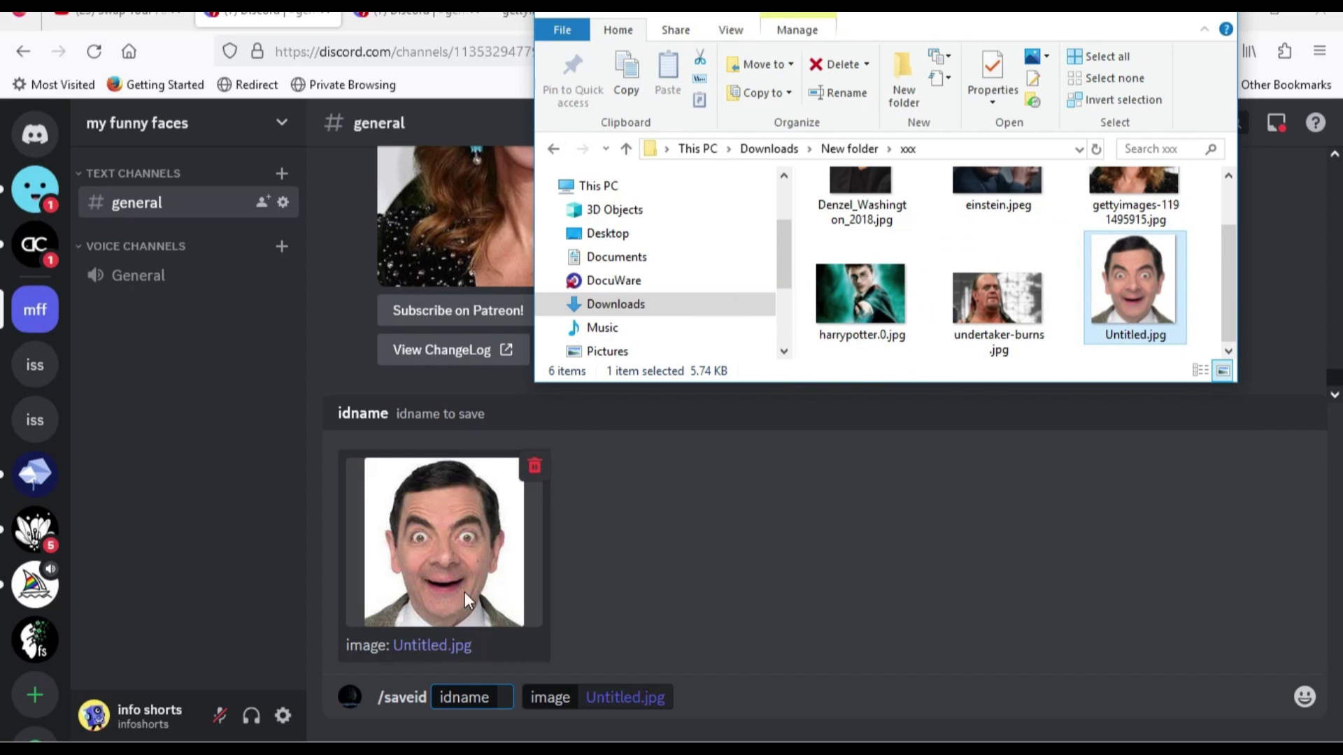
{"action": "left_click", "coordinate": [501, 702]}
{"action": "type", "text": "bean"}
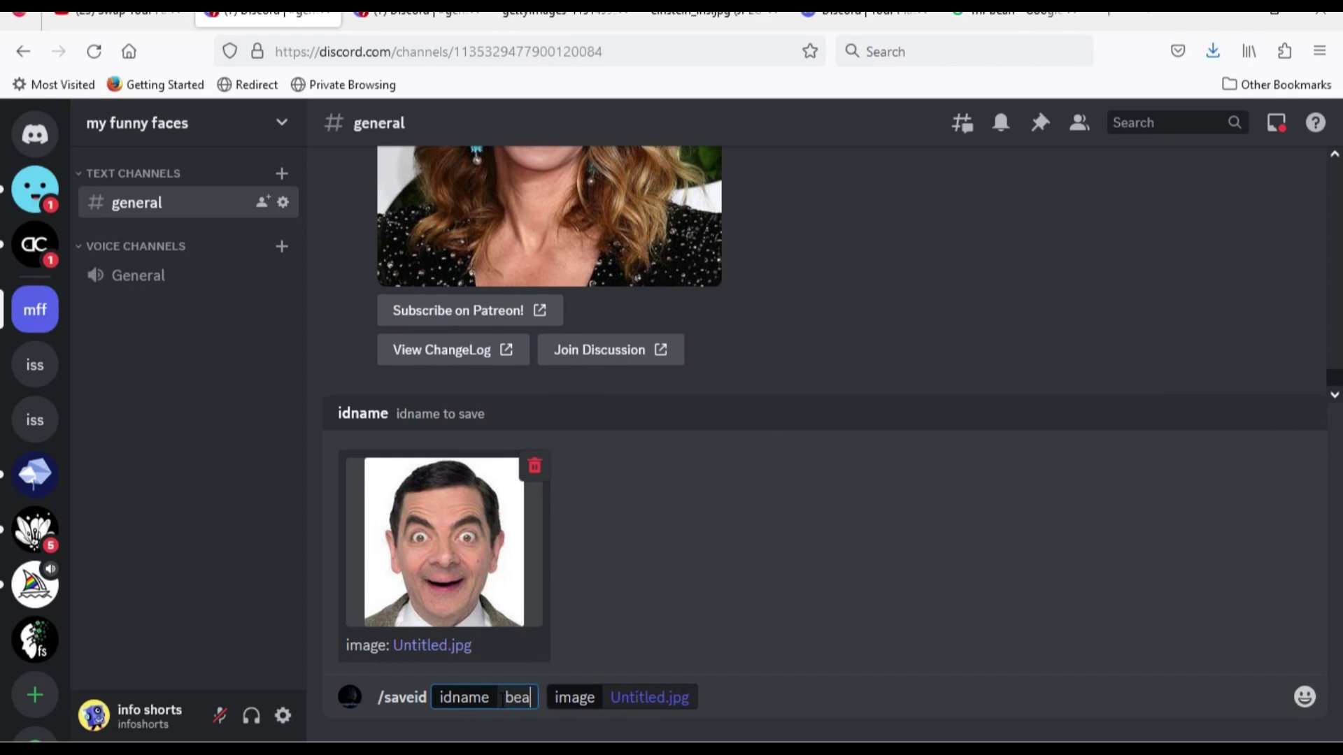
{"action": "key", "text": "Return"}
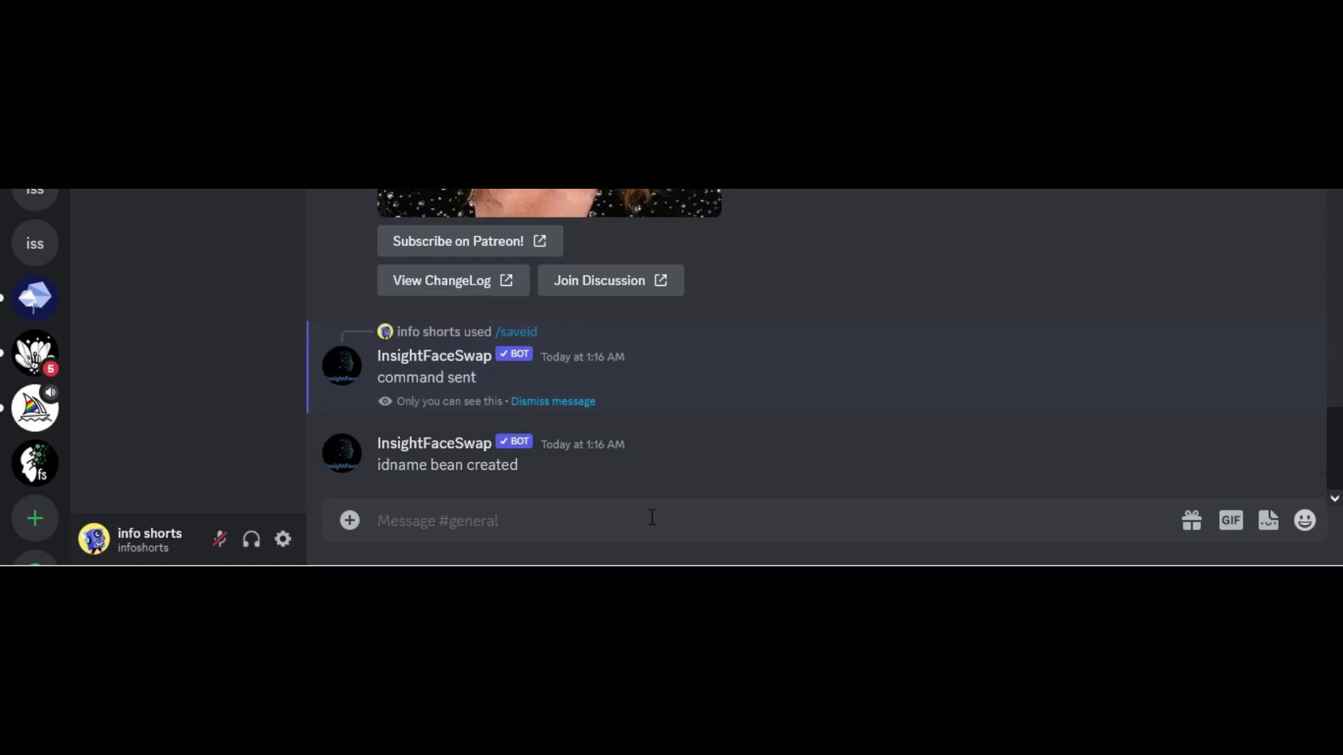
Step: Run the /swapid command with harrypotter.0.jpg as the image and "bean" as the idname, and open the resulting picture
{"action": "type", "text": "/"}
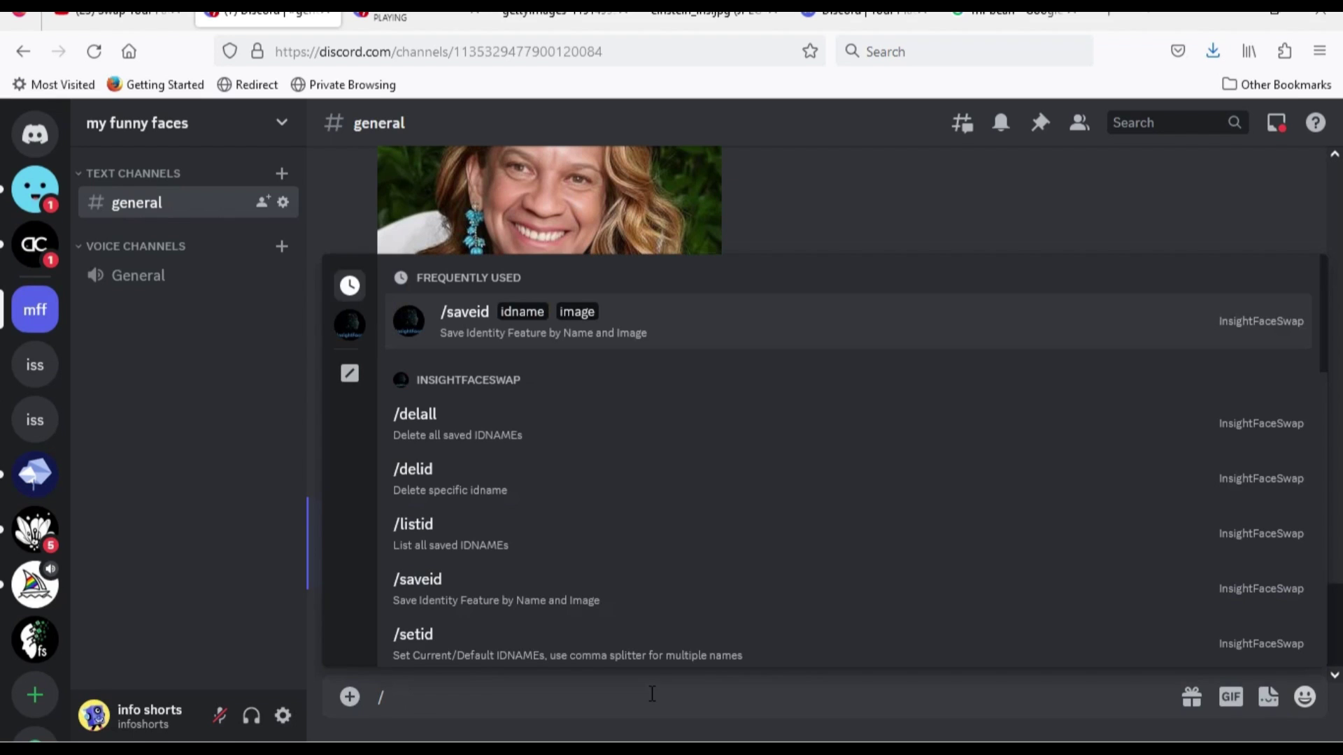
{"action": "type", "text": "swa"}
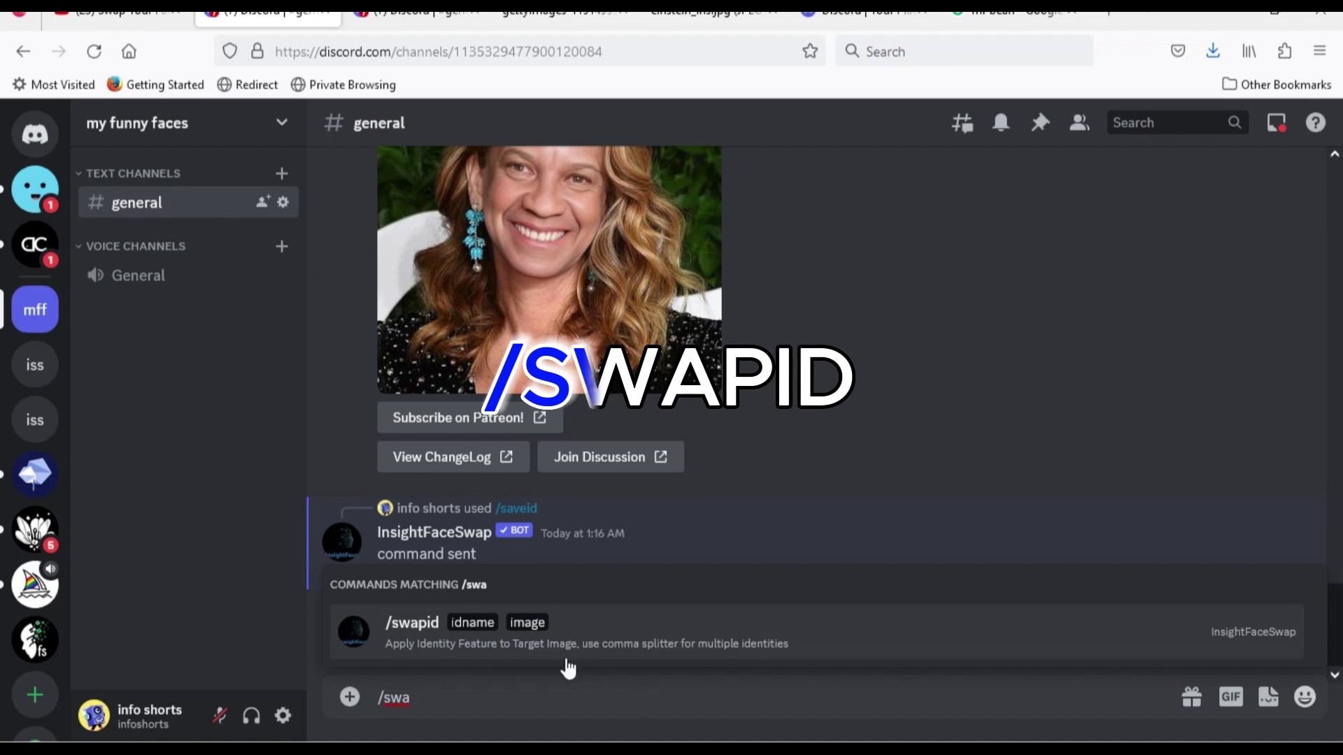
{"action": "left_click", "coordinate": [404, 638]}
{"action": "key", "text": "alt+Tab"}
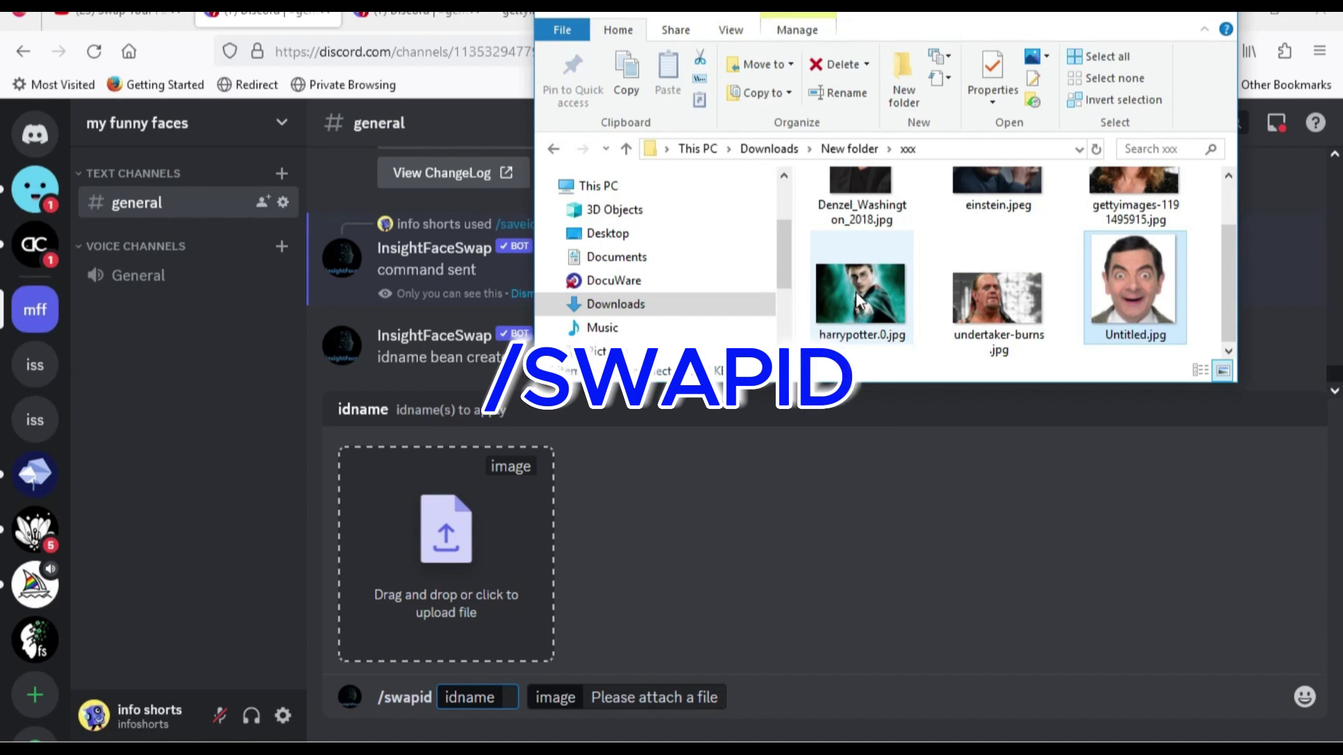
{"action": "left_click", "coordinate": [860, 294]}
{"action": "left_click_drag", "start_coordinate": [777, 356], "coordinate": [450, 581]}
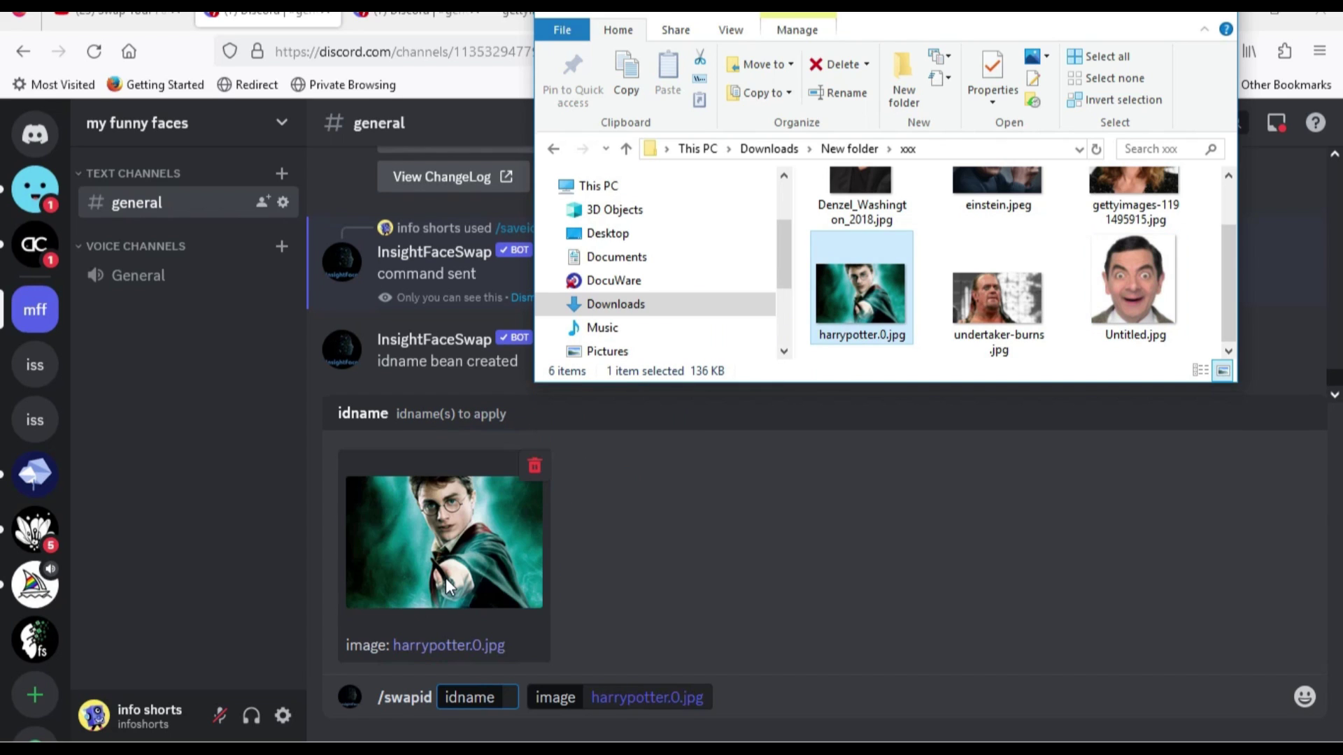
{"action": "left_click", "coordinate": [1128, 22]}
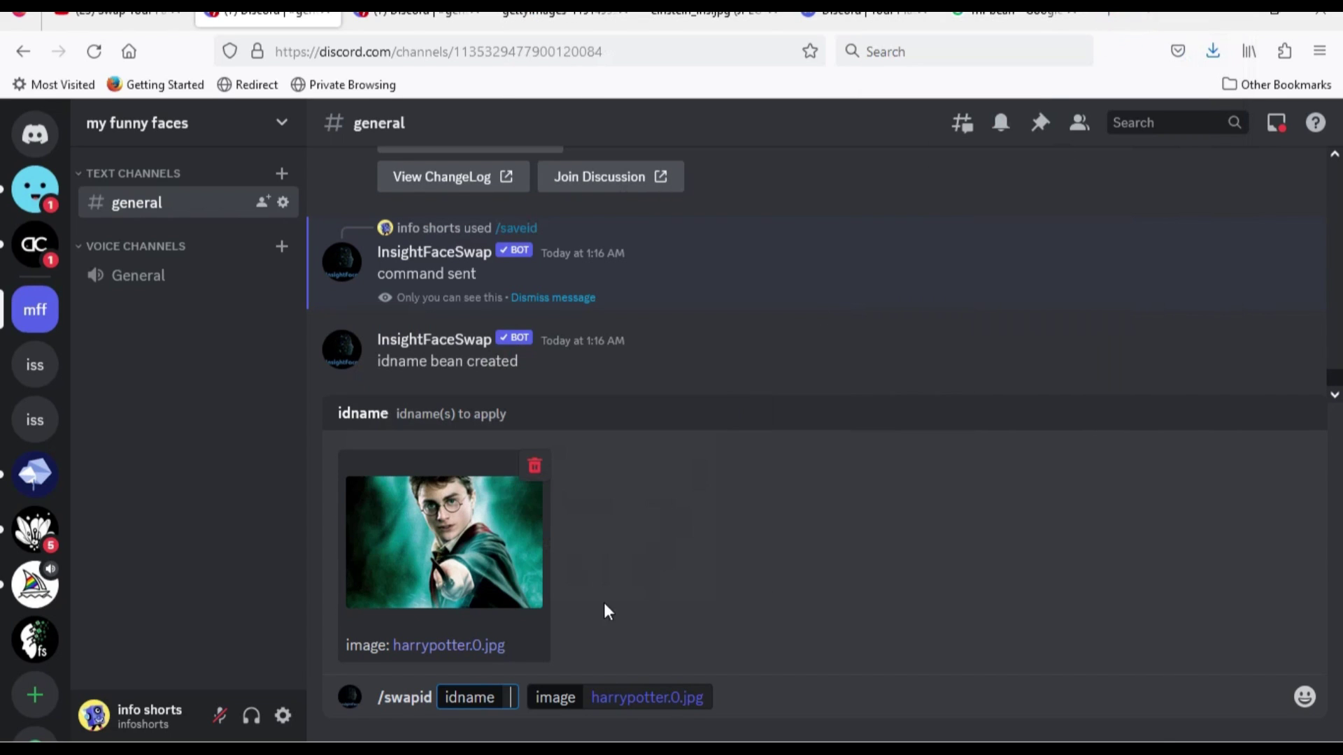
{"action": "type", "text": "bean"}
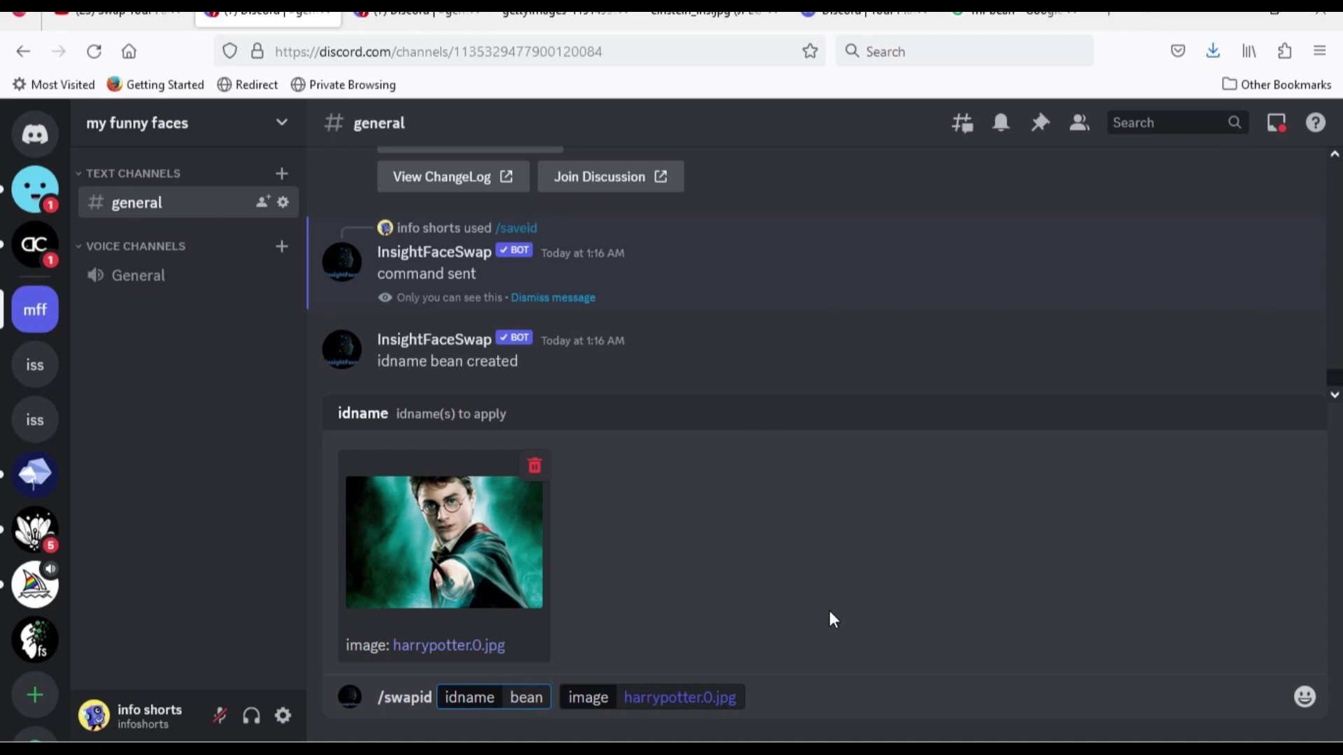
{"action": "key", "text": "Return"}
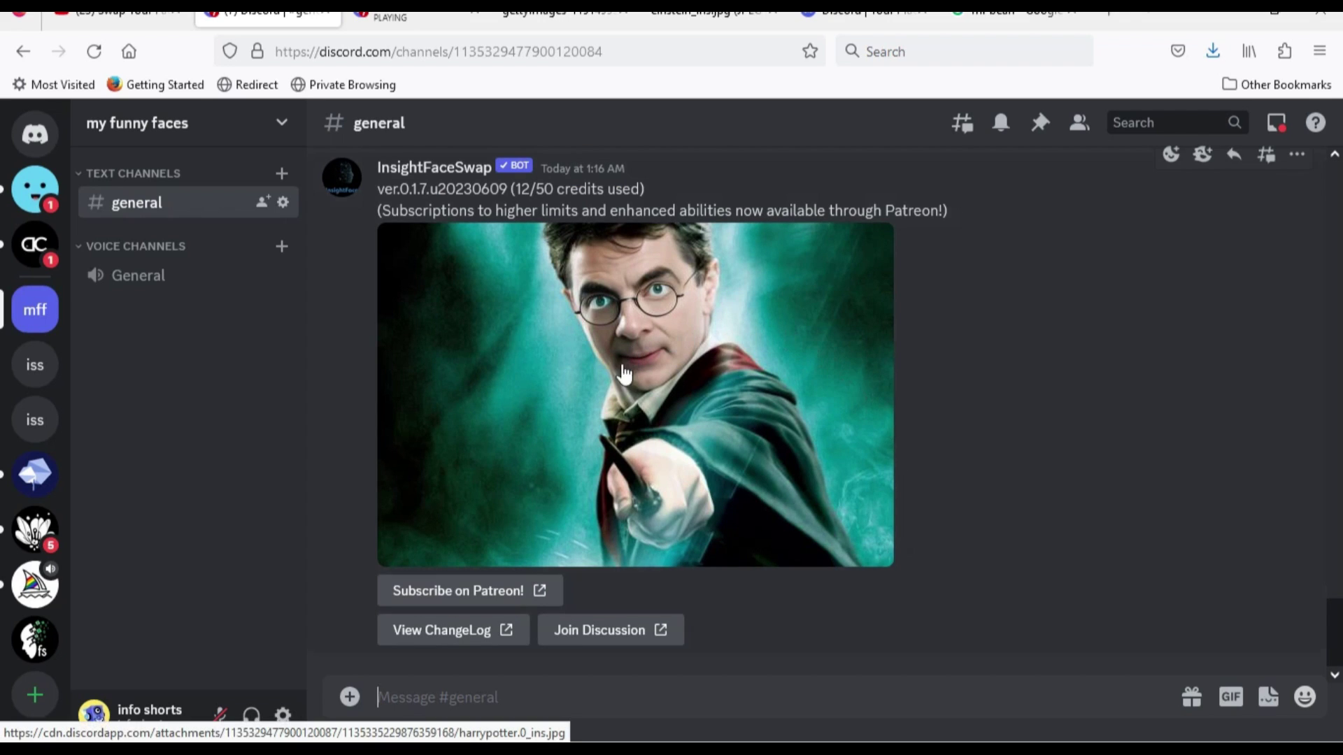
{"action": "left_click", "coordinate": [763, 412]}
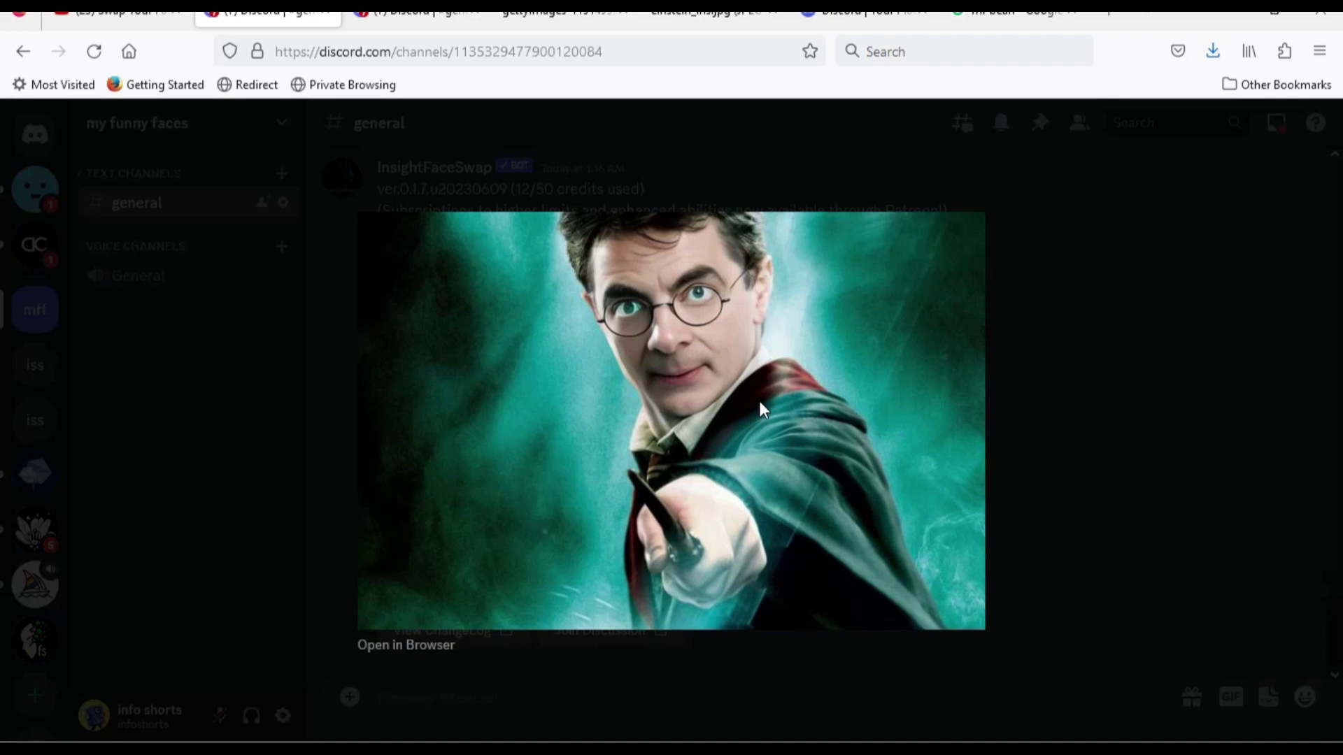